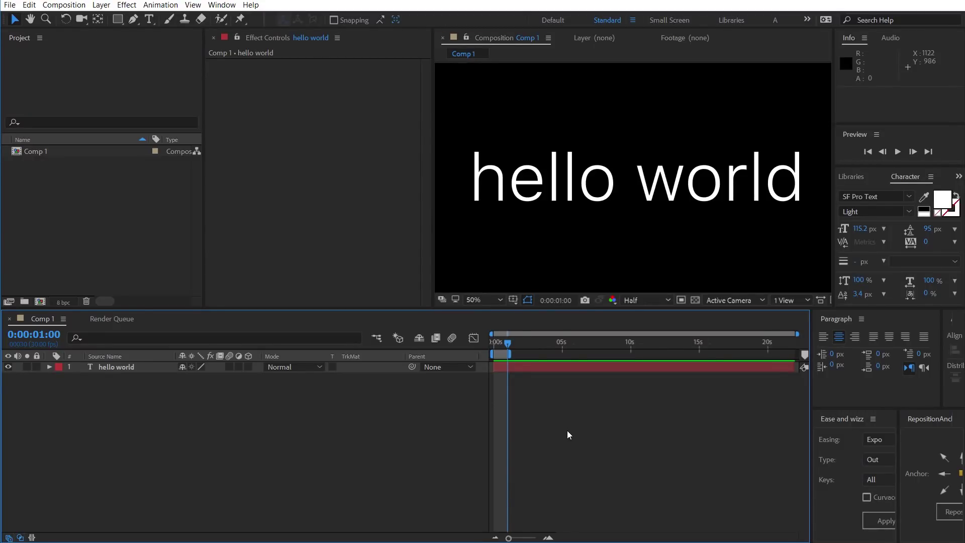
Step: Apply the TextBorder effect to the hello world layer by searching effects for 'text'
click(568, 238)
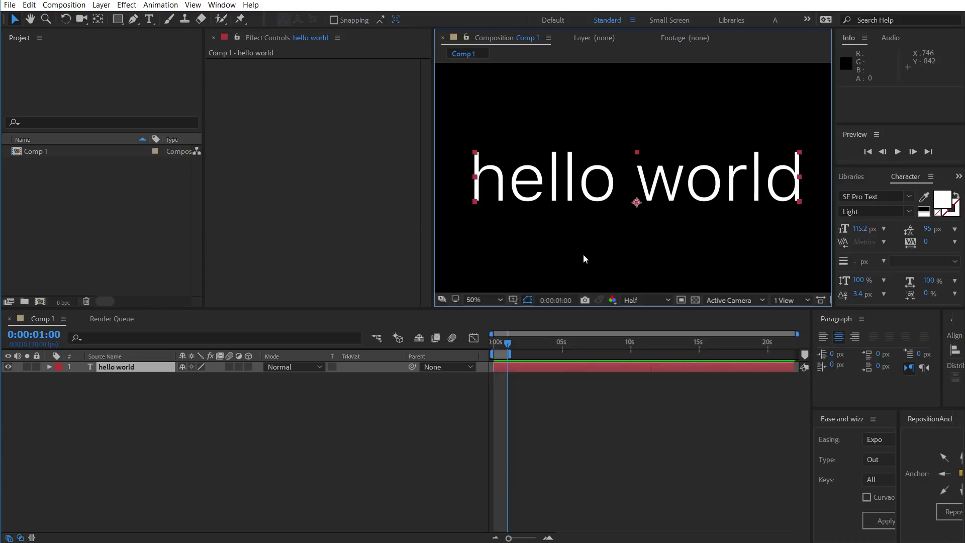
key(ctrl+space)
text(text)
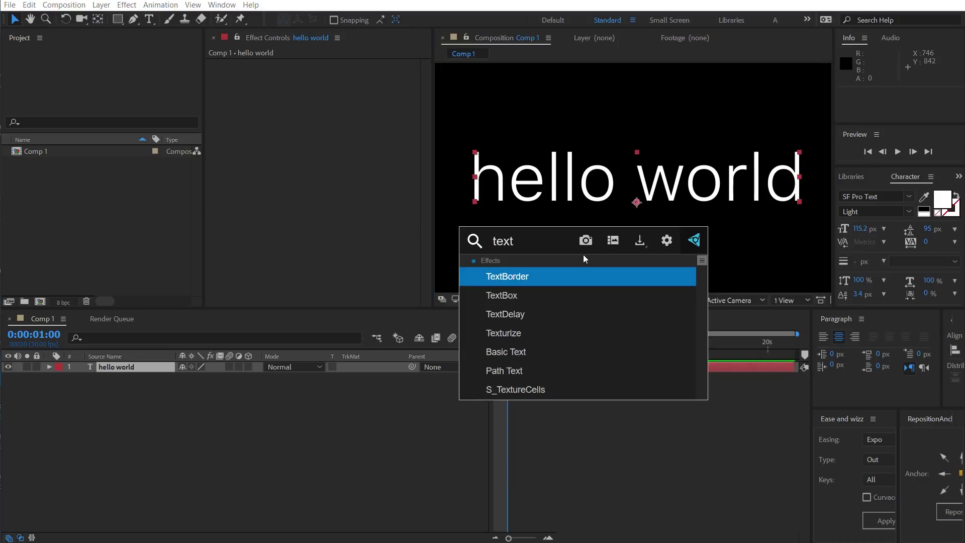
key(Return)
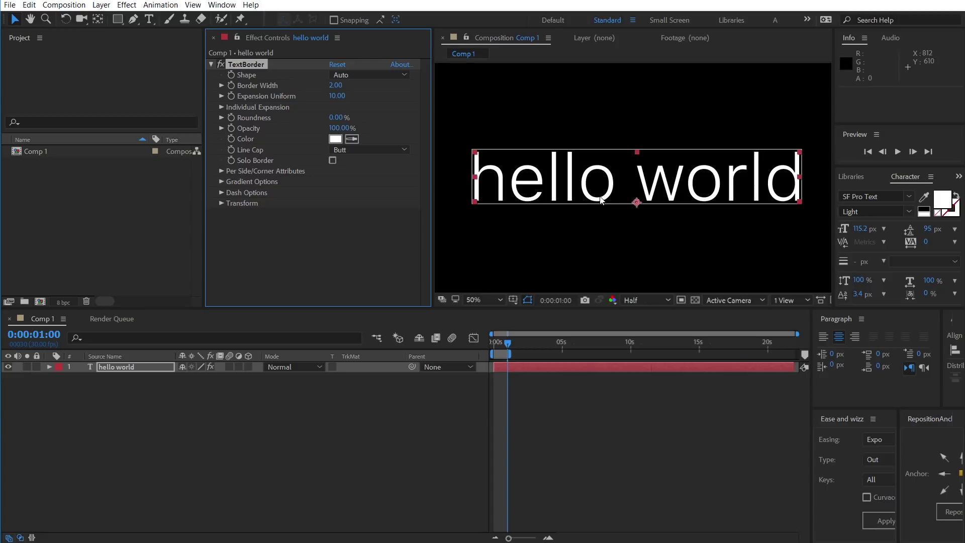
Step: Switch the TextBorder shape to Square
click(348, 76)
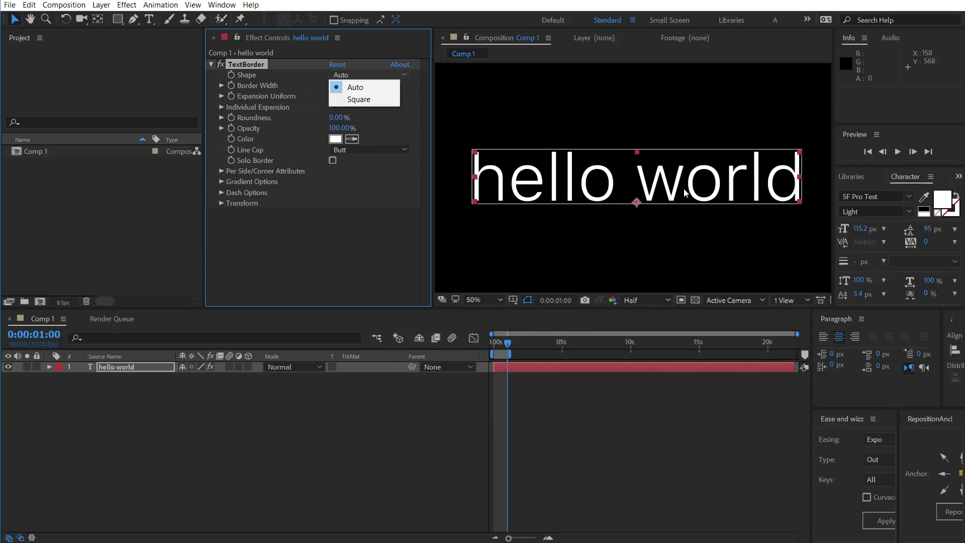
click(376, 101)
scroll(643, 153, down, 2)
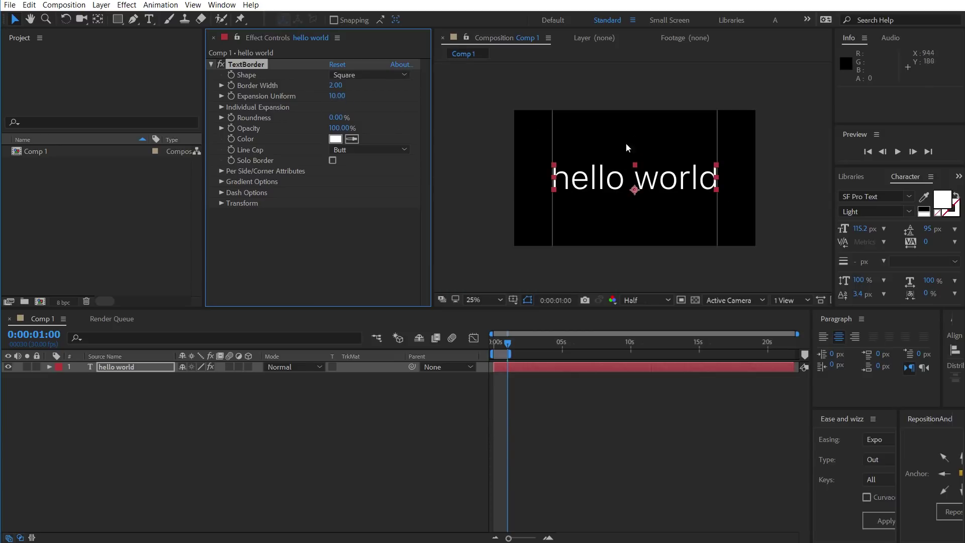
Step: Scale the layer down, widen tracking to 12, and return the border shape to Auto
drag(717, 177, 686, 179)
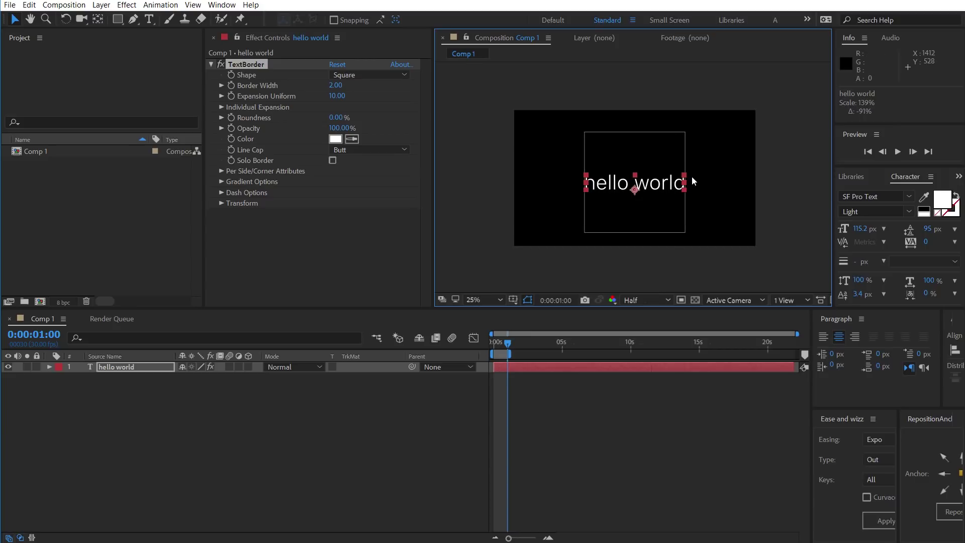
mouse_move(924, 244)
mouse_down()
mouse_move(961, 244)
mouse_move(926, 244)
mouse_up()
key(period)
key(period)
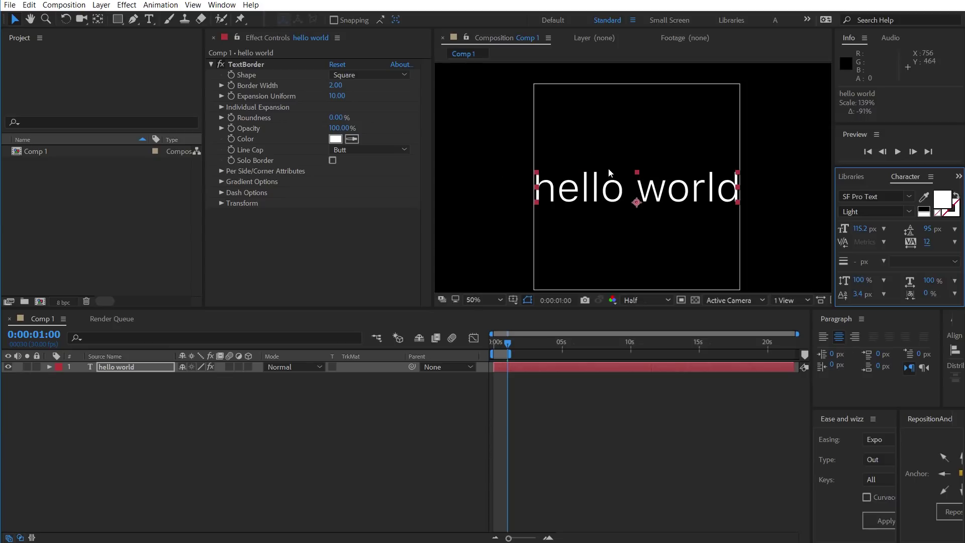
click(357, 76)
click(355, 88)
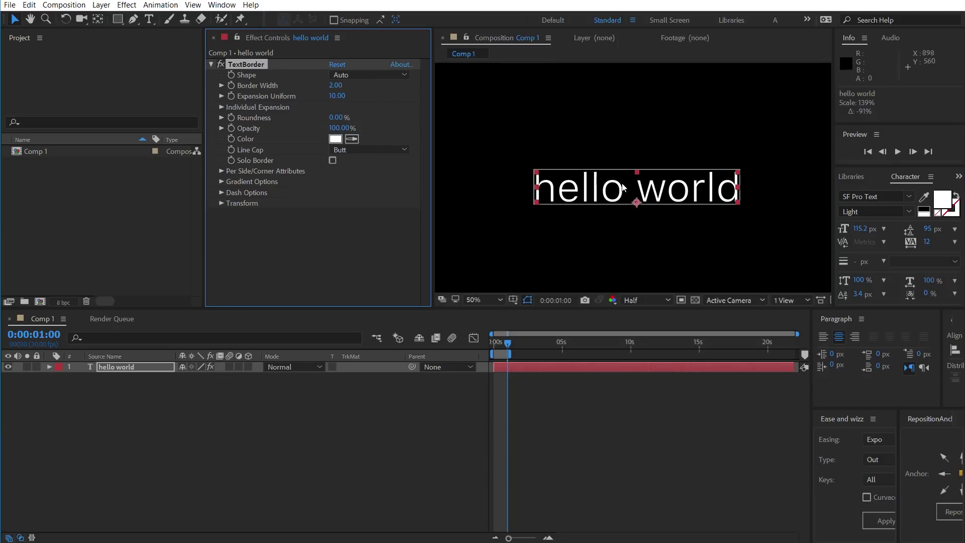
Step: Set Border Width 2.20, Expansion Uniform 0, and individual expansions Width 84, Height 67, Left 120
drag(344, 99, 459, 155)
drag(336, 85, 351, 101)
click(345, 97)
text(0)
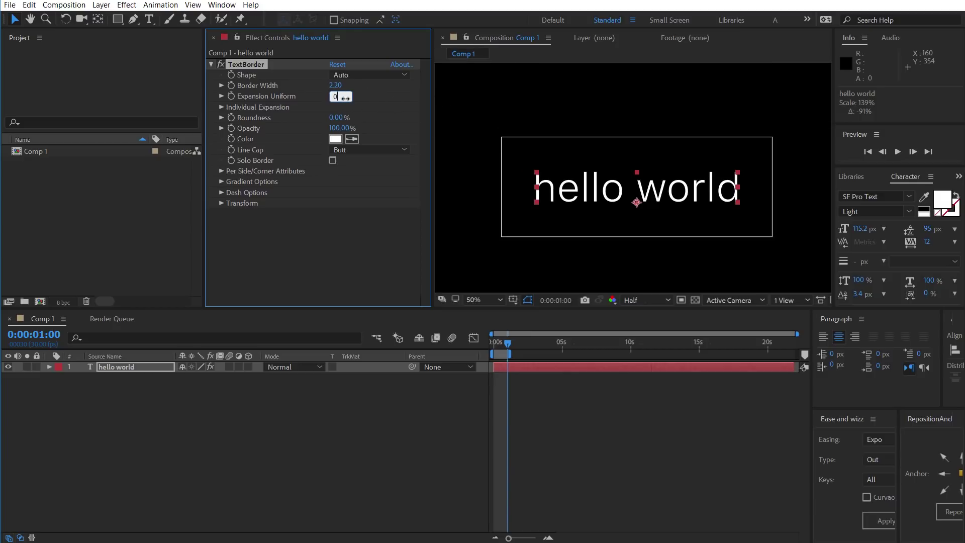
key(Return)
click(222, 108)
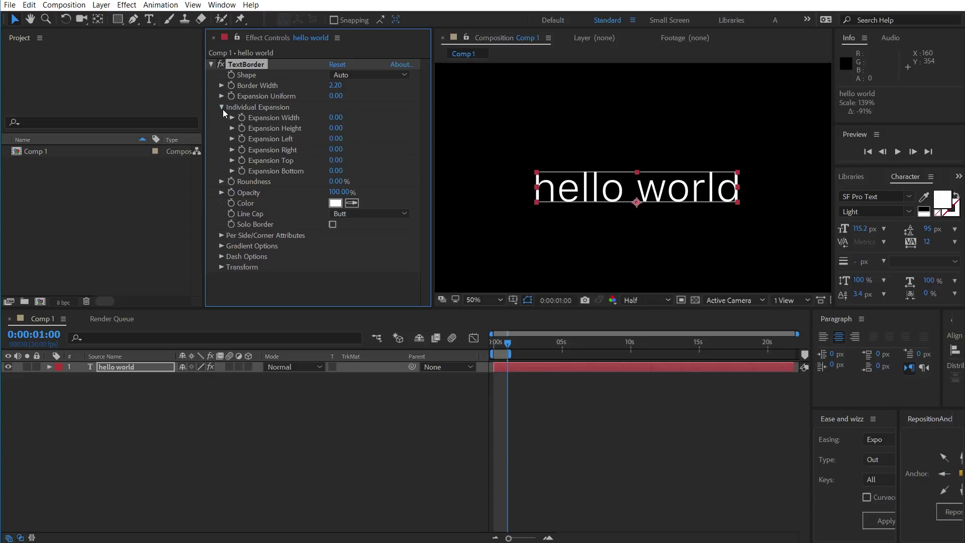
drag(330, 121, 412, 140)
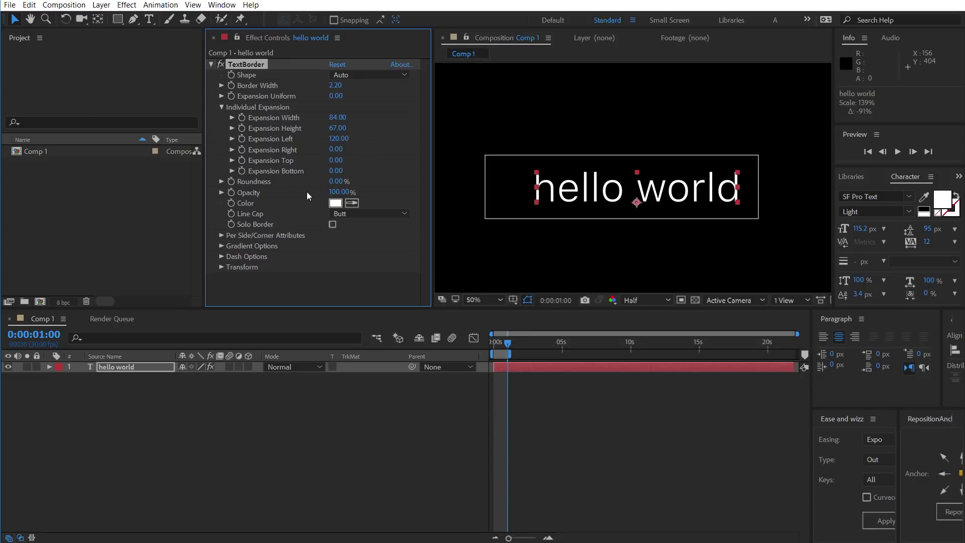
Step: Set border Roundness to 100% and try Square shape before returning to Auto
click(222, 107)
drag(336, 117, 417, 130)
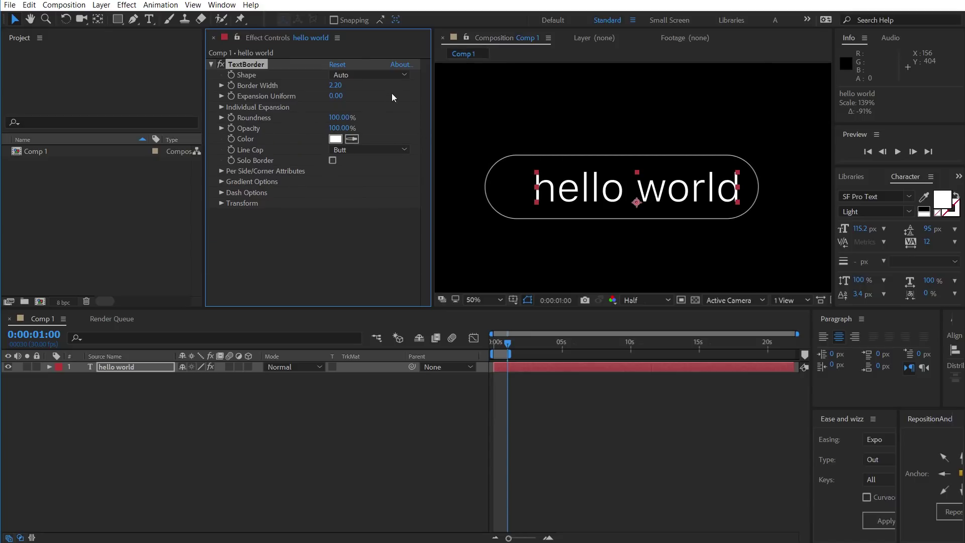
click(374, 75)
click(366, 104)
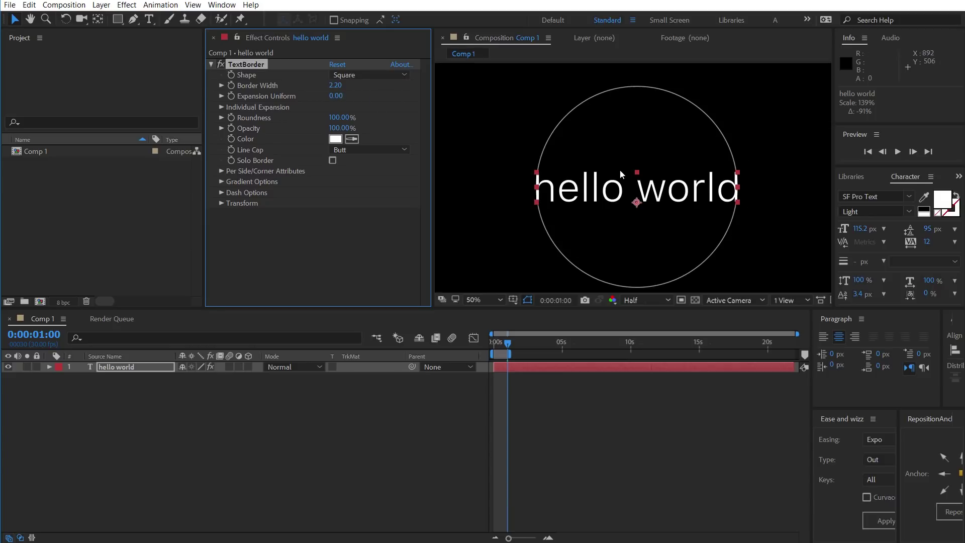
click(373, 75)
click(369, 87)
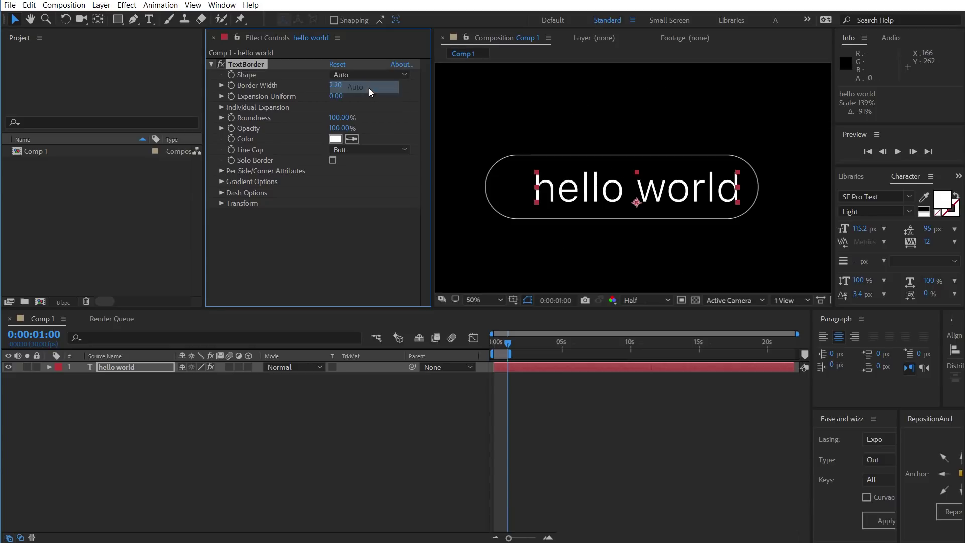
Step: Make the border colour red FF0000 and toggle Solo Border on and off
click(336, 139)
click(126, 334)
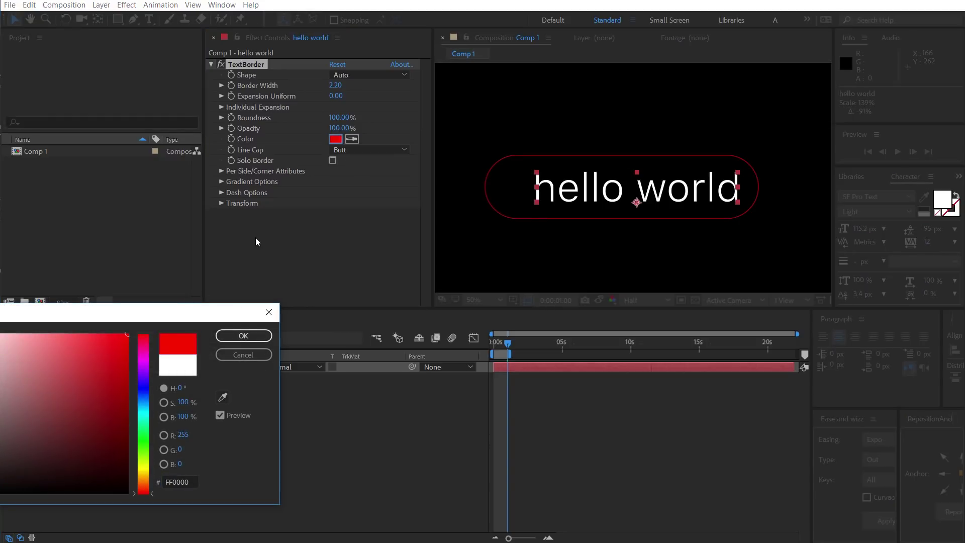
key(Return)
click(333, 161)
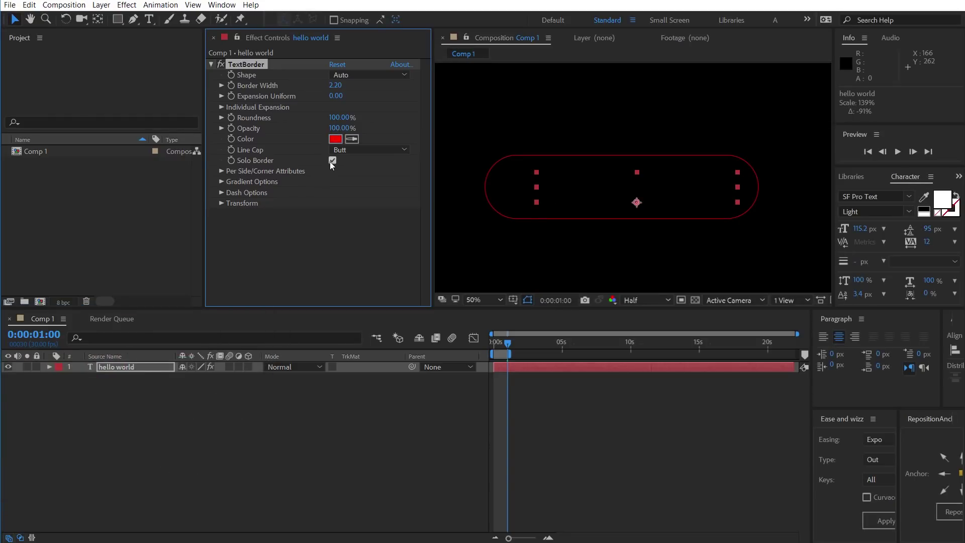
click(332, 161)
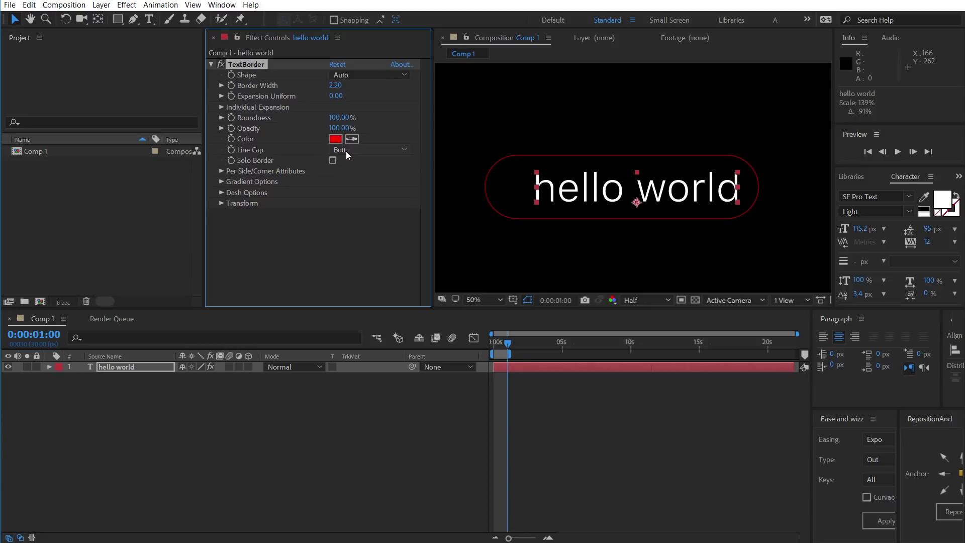
click(221, 193)
Step: Enable dashes and set a 25.50 Border Width with Round line caps
click(331, 204)
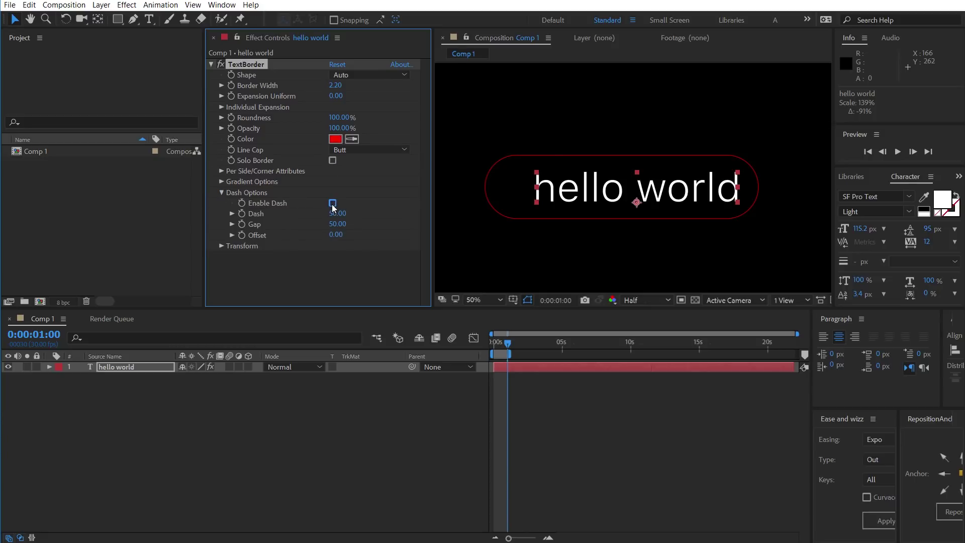
drag(336, 90, 501, 107)
click(363, 150)
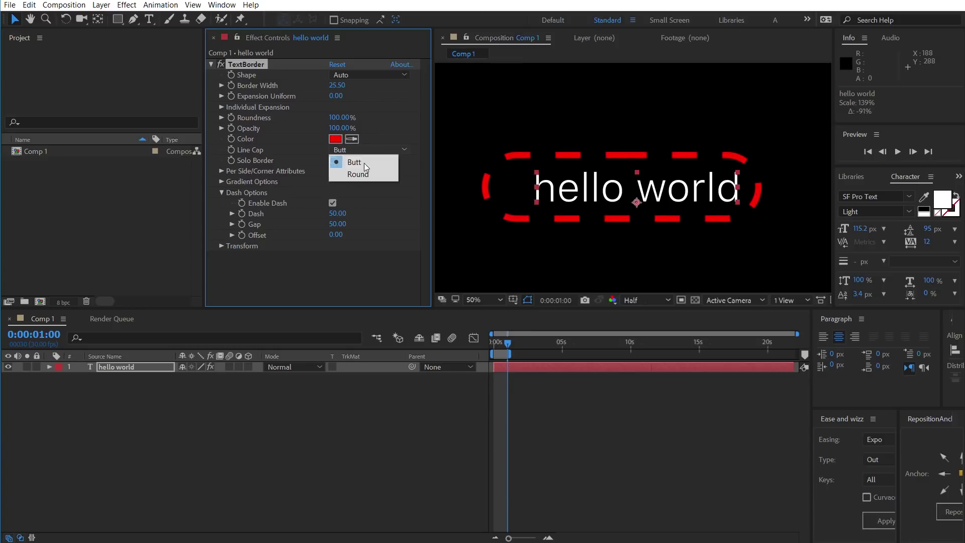
click(354, 168)
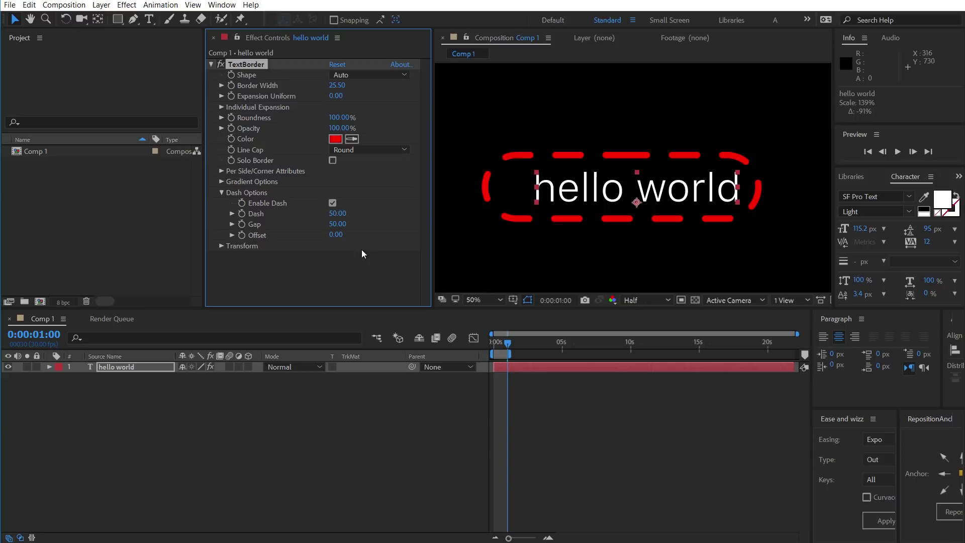
Step: Adjust the dash Offset and Gap, then turn dashes off for a solid border
drag(336, 234, 402, 226)
drag(338, 227, 364, 220)
click(328, 202)
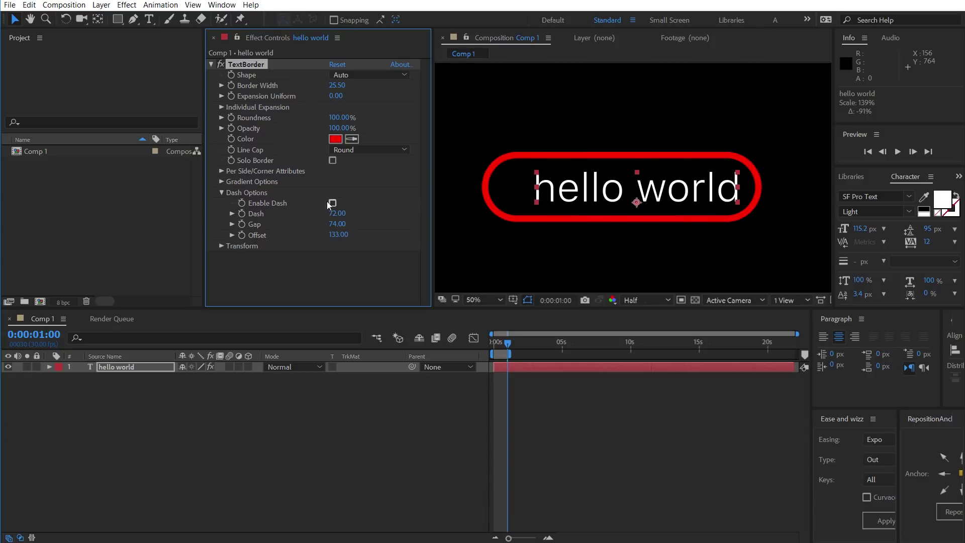
click(222, 193)
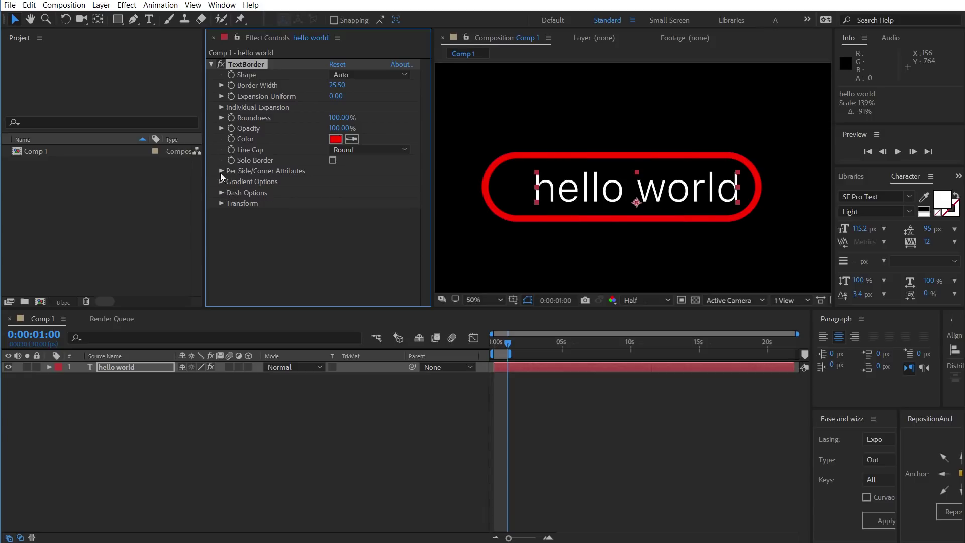
Step: Turn off the border's top and bottom edges in Per Side/Corner Attributes
click(222, 172)
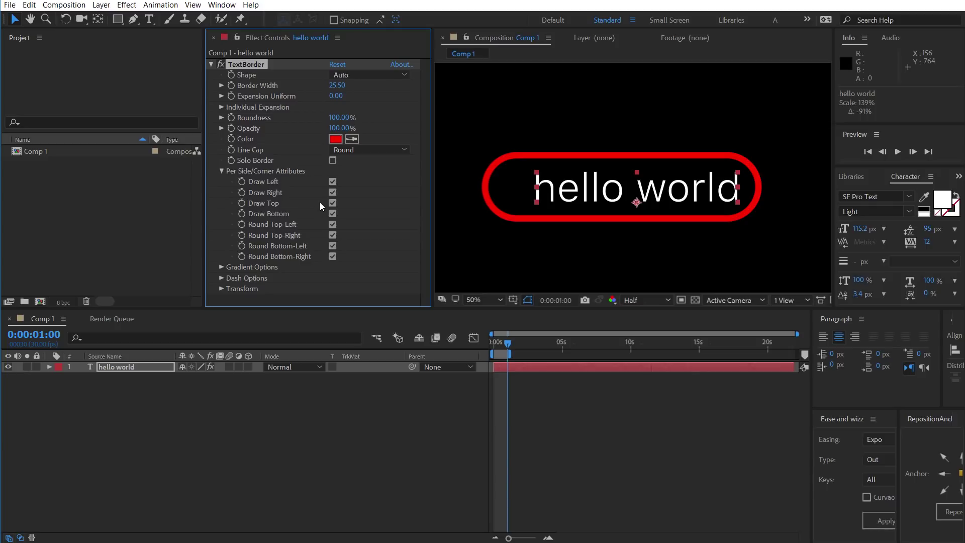
click(333, 203)
click(332, 214)
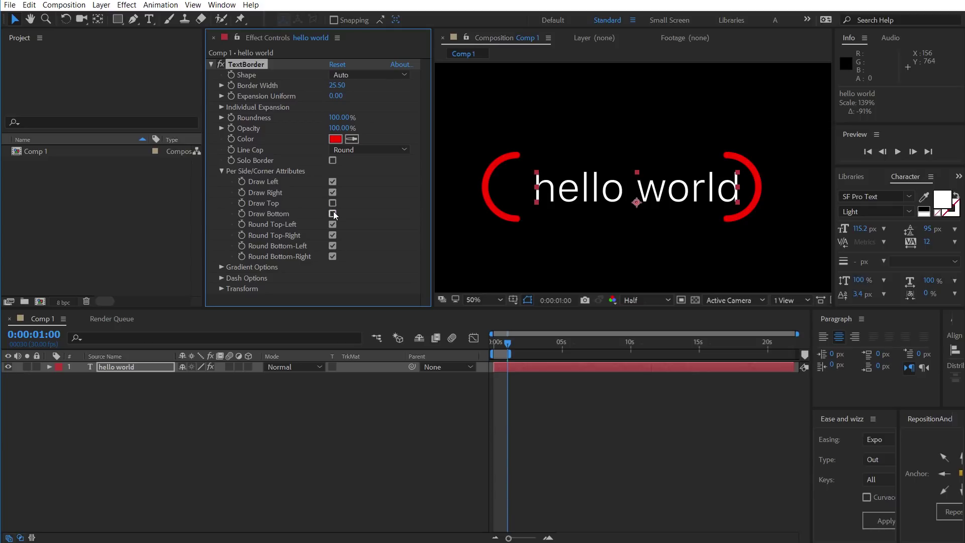
Step: Undo the individual expansion edits, returning to a uniform expansion of 84
click(222, 108)
click(334, 118)
key(ctrl+z)
key(ctrl+z)
key(ctrl+z)
key(ctrl+z)
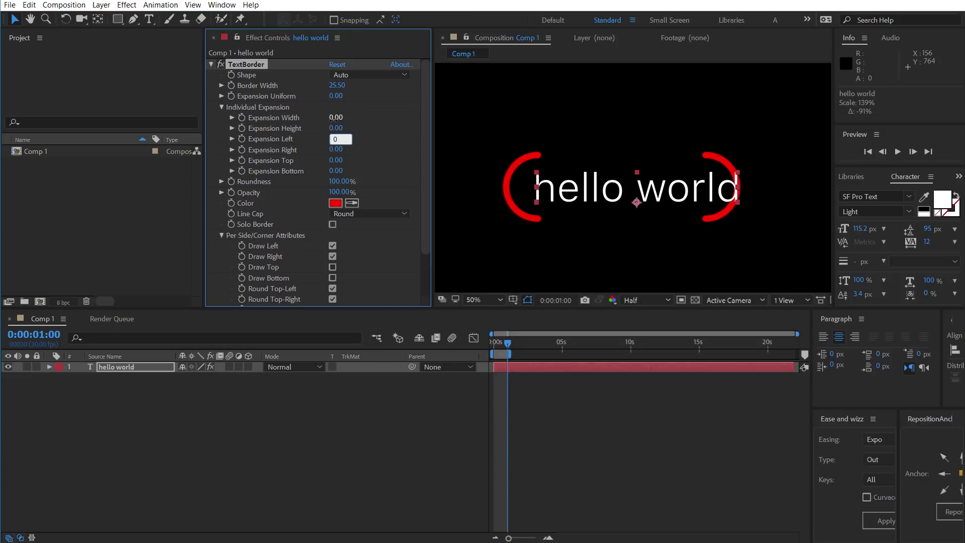
key(ctrl+z)
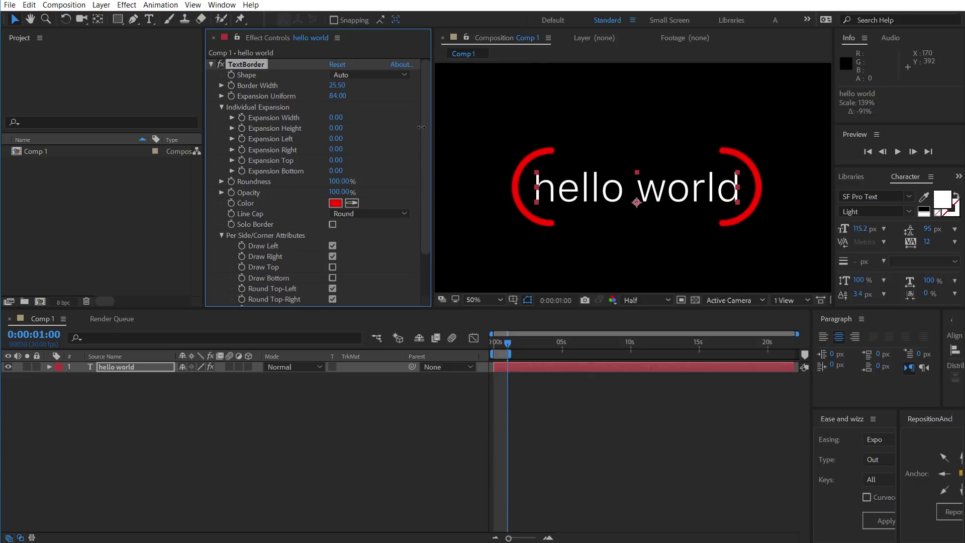
drag(330, 182, 302, 182)
scroll(332, 249, down, 1)
Step: Restore the top and bottom edges, then toggle left and right edges off and on
click(332, 239)
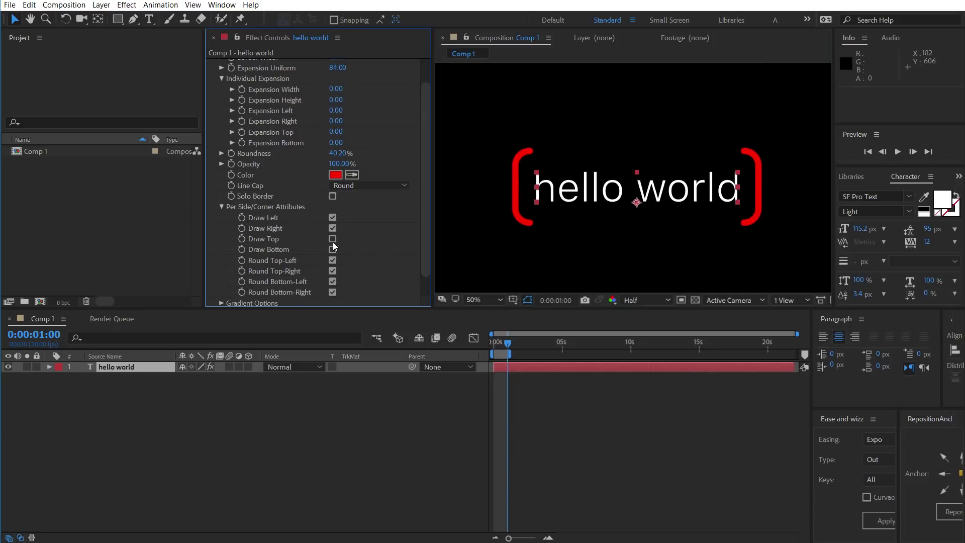
click(333, 250)
click(333, 229)
click(333, 219)
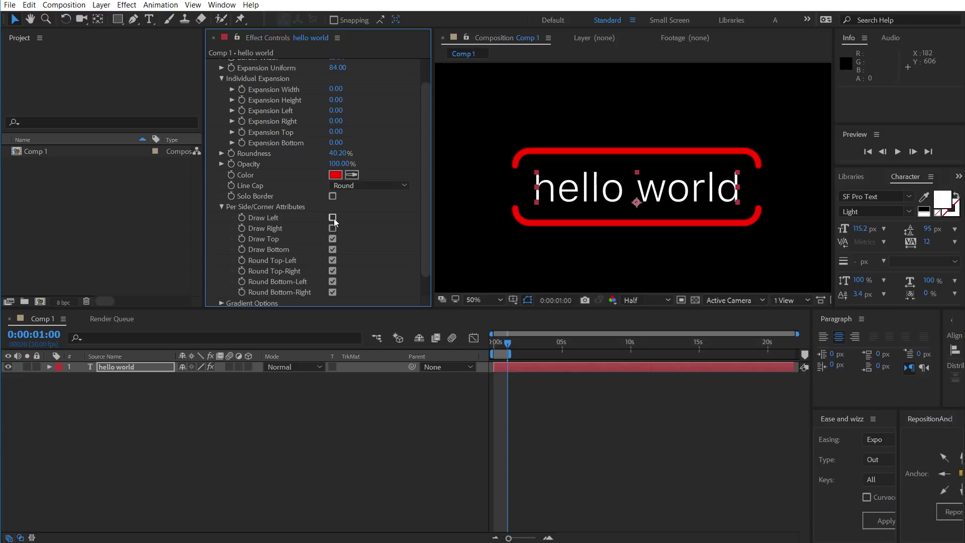
click(333, 217)
click(333, 228)
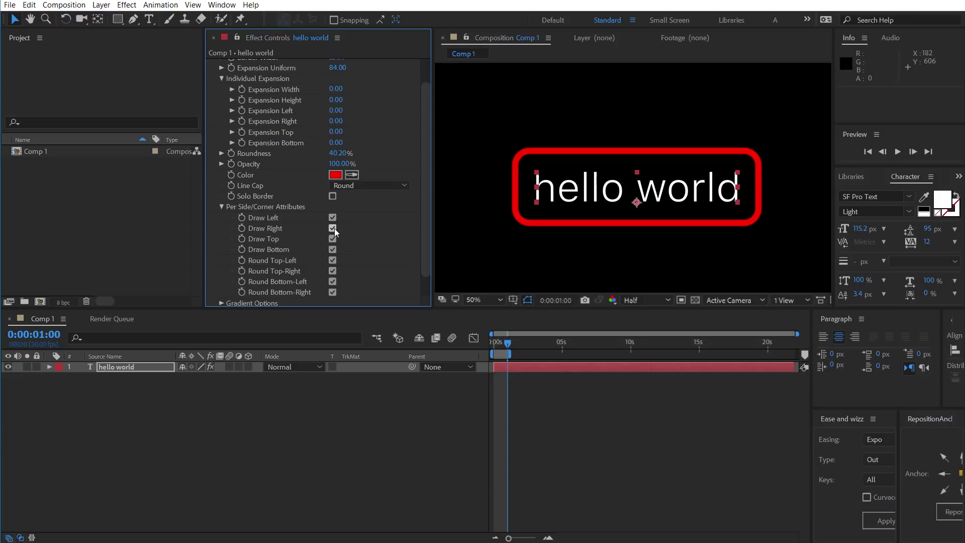
Step: Toggle top-left and bottom-right corner rounding, then set Roundness to 100%
click(332, 260)
click(331, 261)
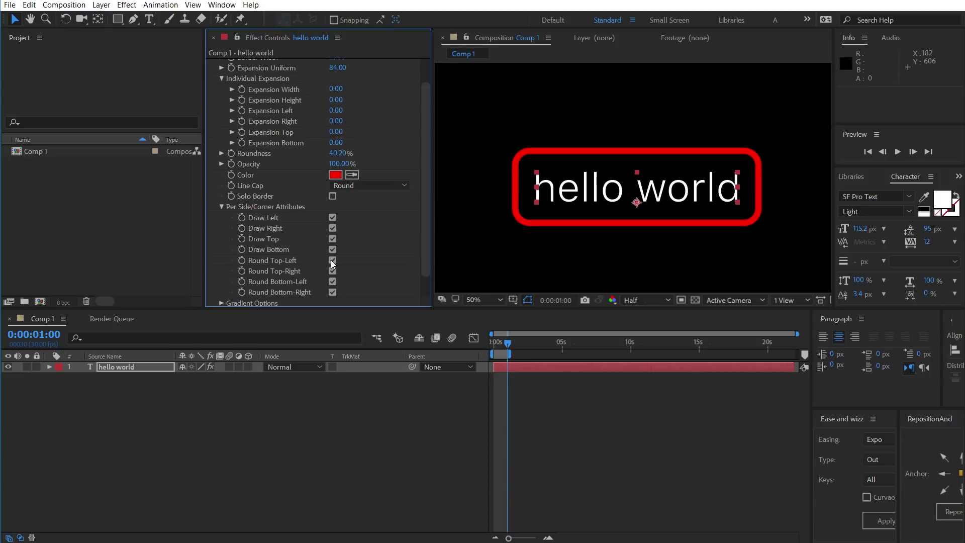
click(332, 293)
click(583, 252)
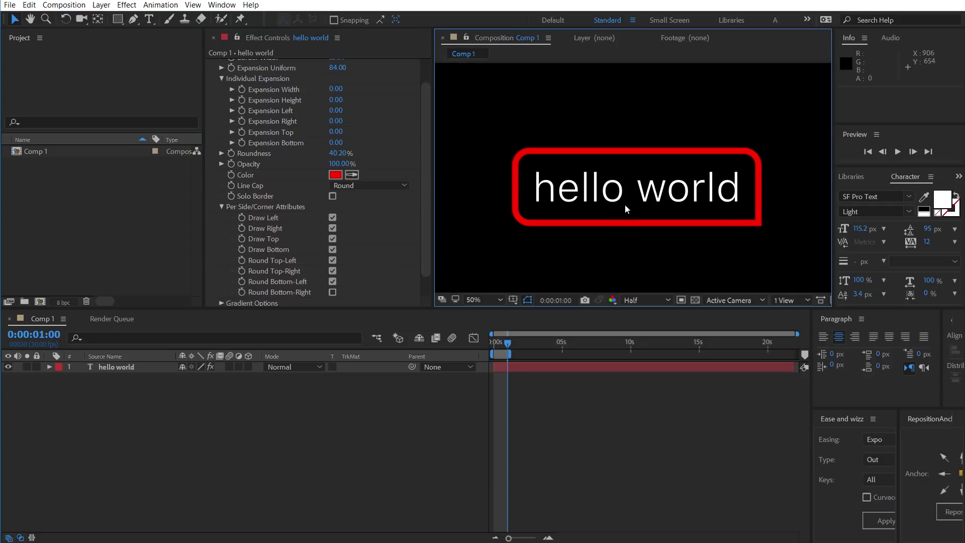
click(628, 203)
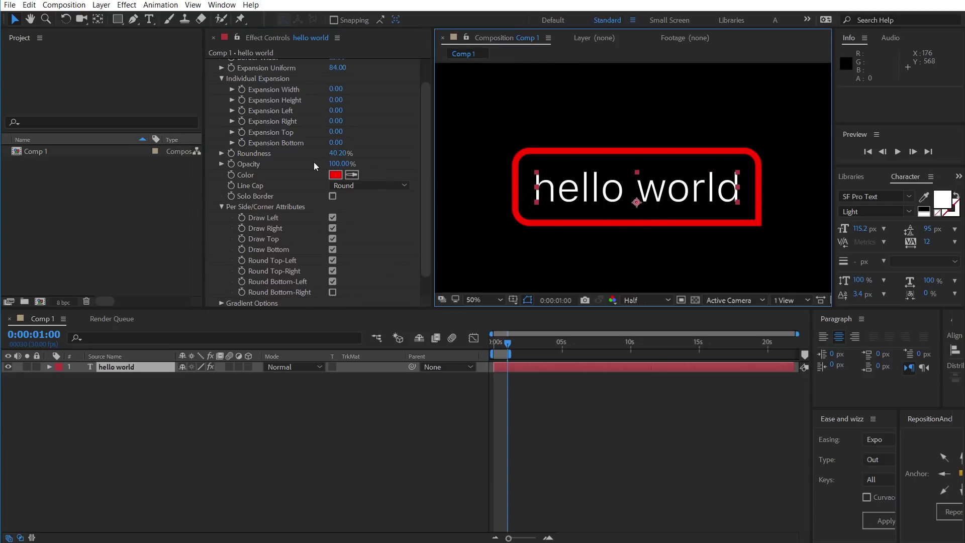
drag(335, 153, 367, 153)
click(222, 207)
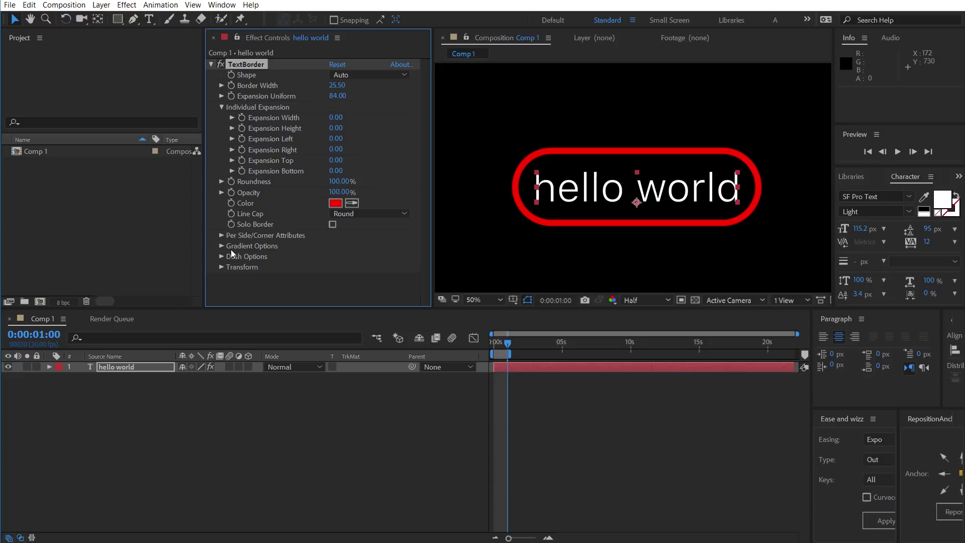
Step: Enable a border gradient, move Start Position to 64%, and try Horizontal then Vertical presets
click(221, 246)
scroll(289, 244, down, 1)
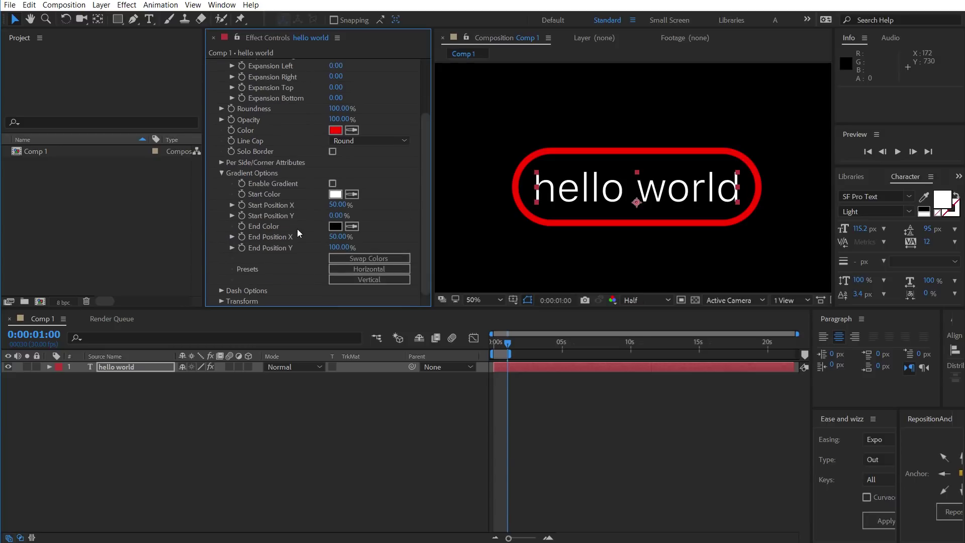
click(333, 183)
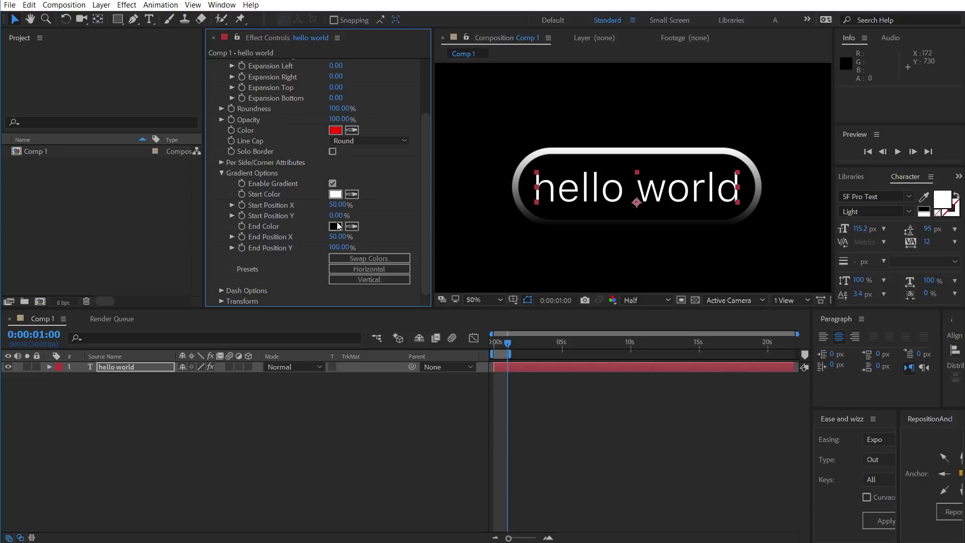
drag(342, 205, 339, 206)
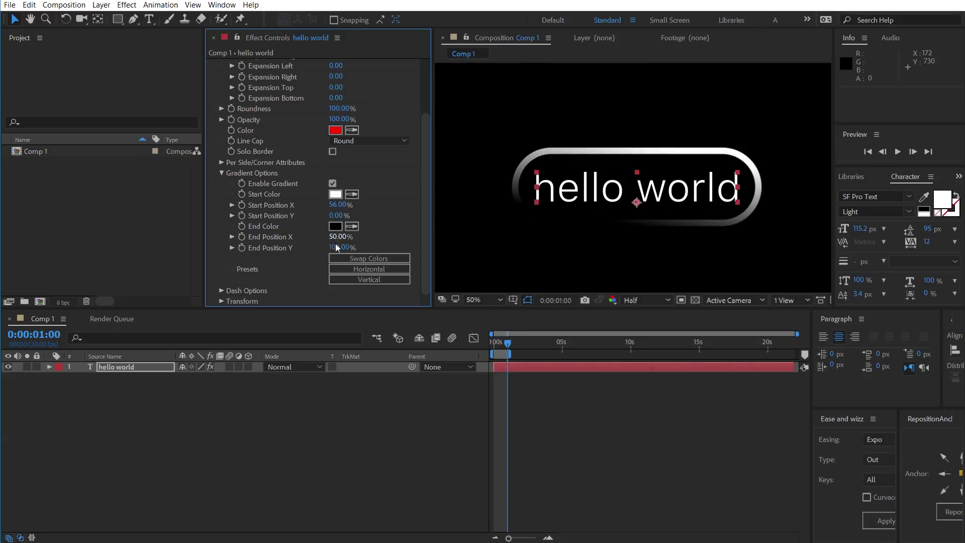
click(353, 268)
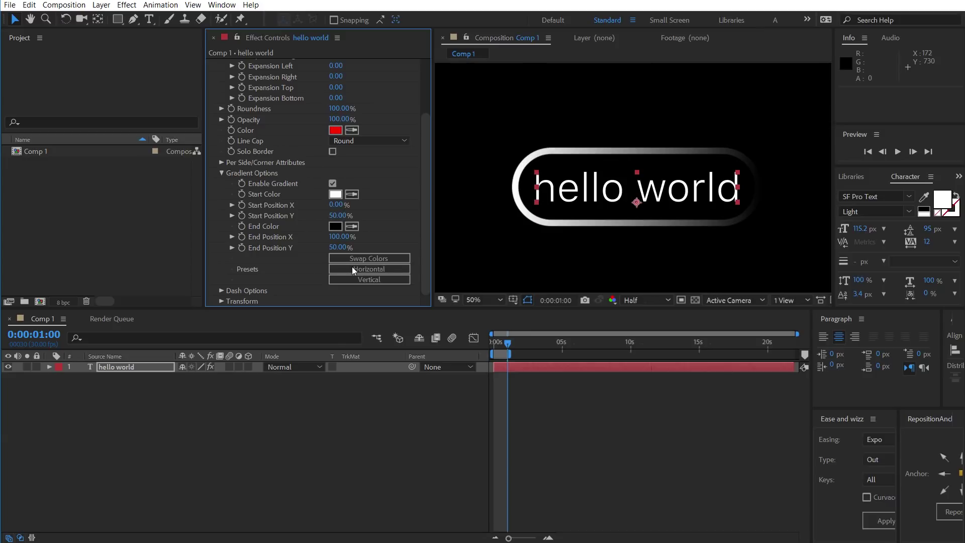
click(353, 270)
click(354, 278)
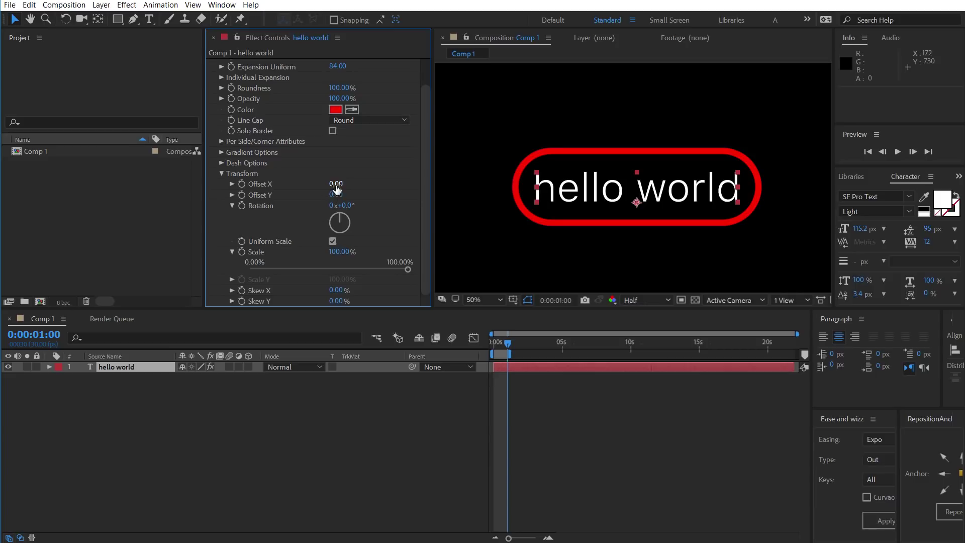
Step: Try and undo an X offset and rotation, then set Roundness to 0%
drag(336, 185, 362, 206)
key(ctrl+z)
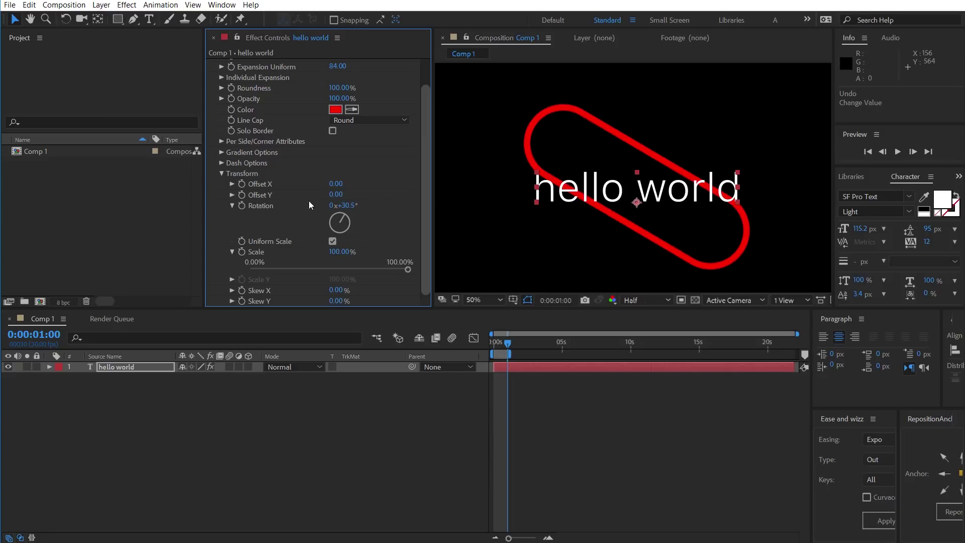
key(ctrl+z)
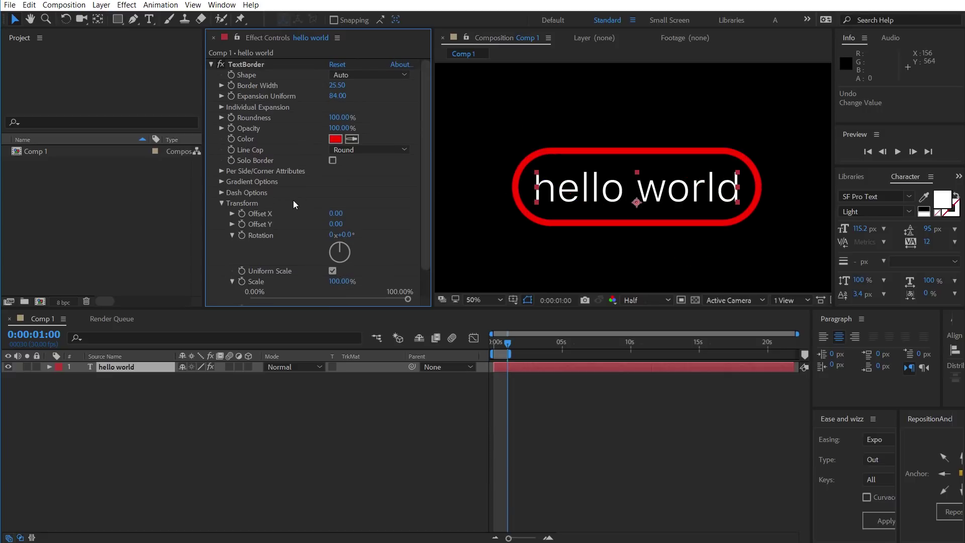
click(336, 118)
text(0)
key(Return)
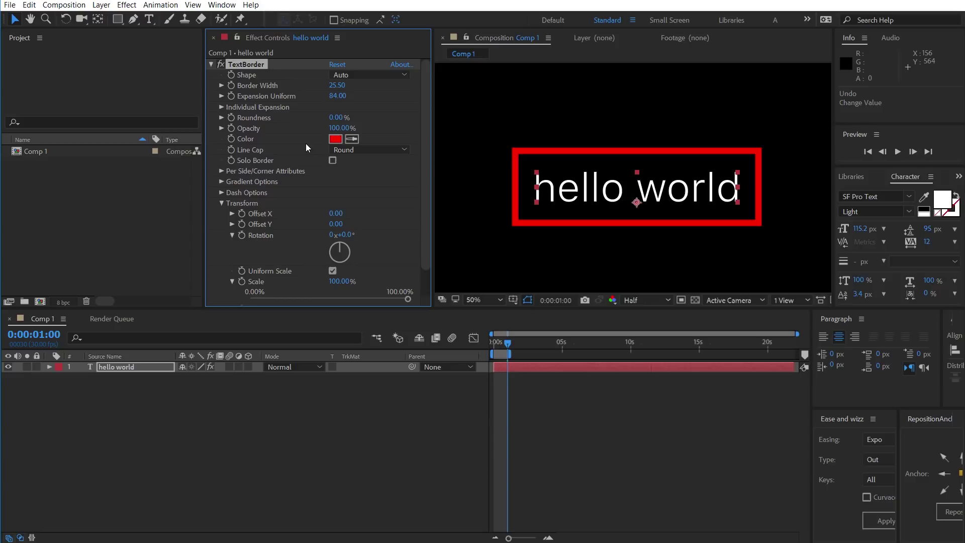
Step: Set the border shape to Square and rotate it 45° into a diamond
click(370, 75)
click(347, 99)
scroll(319, 240, down, 1)
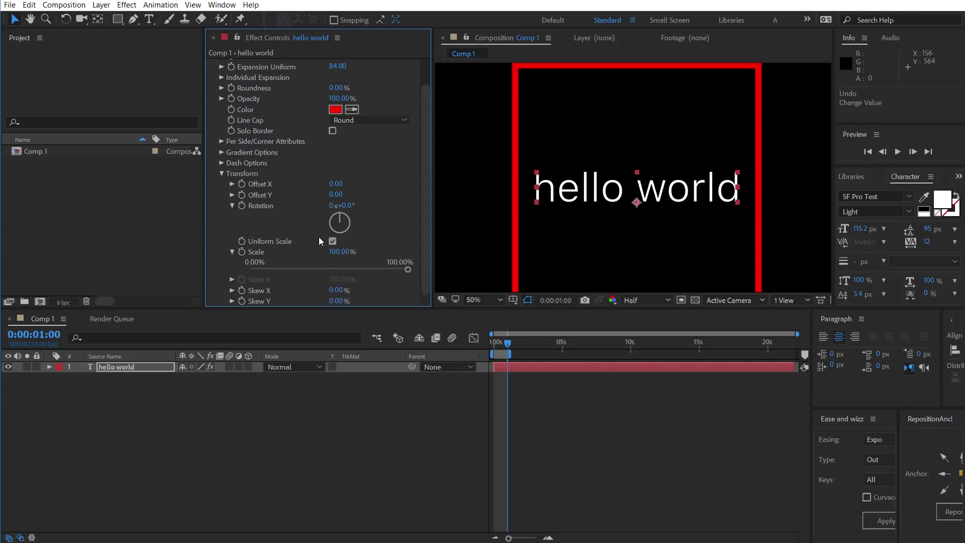
click(341, 205)
text(45)
key(Return)
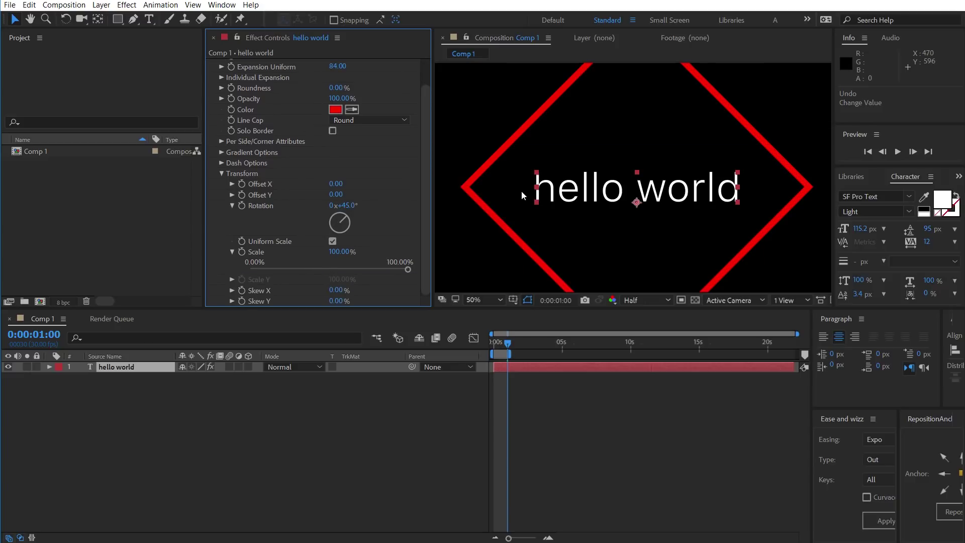
scroll(523, 191, down, 1)
scroll(522, 192, up, 1)
Step: Try border scales of about 11% and 120%, then revert to 100%
drag(390, 269, 489, 231)
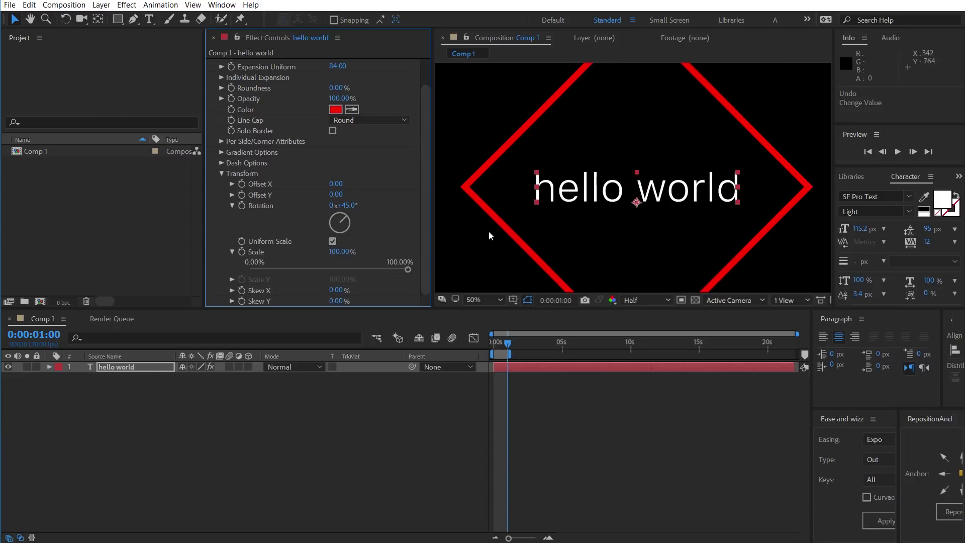
drag(341, 255, 390, 252)
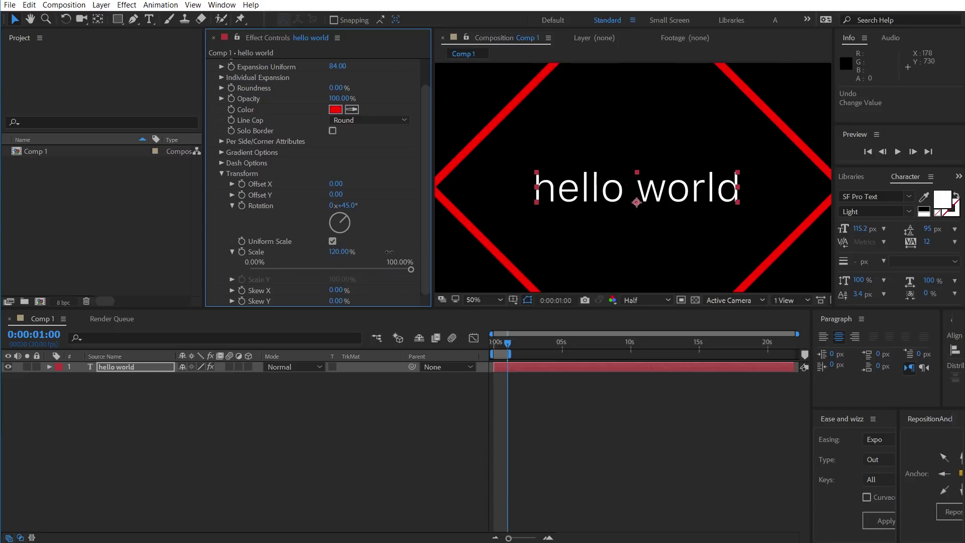
key(ctrl+z)
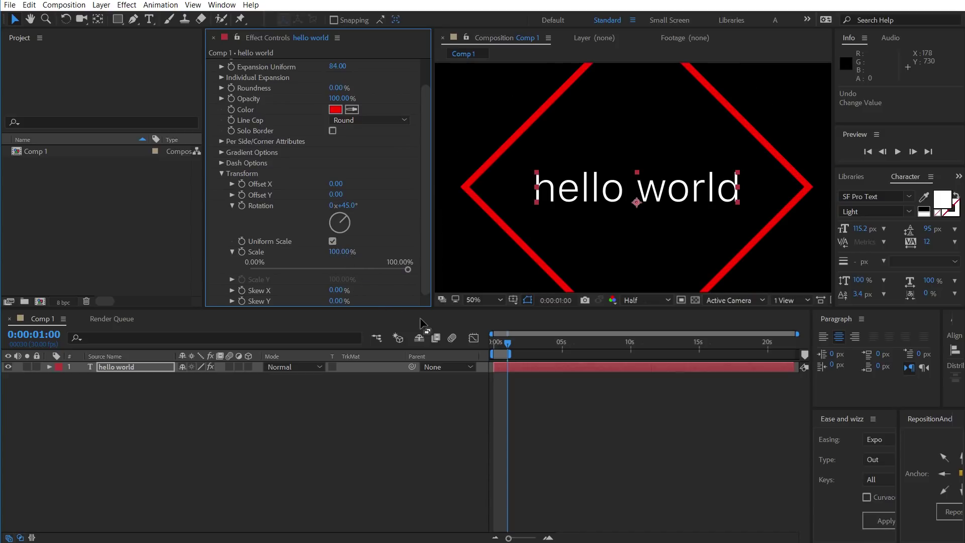
Step: Keyframe the TextBorder Scale at 0% at 0 seconds and 100% at 1 second
click(479, 351)
key(Home)
click(339, 252)
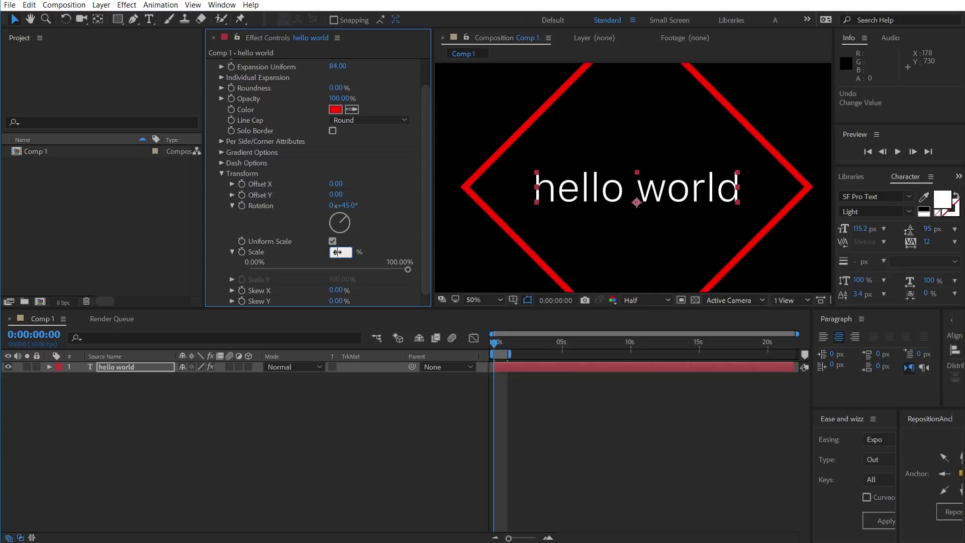
text(0)
key(Return)
key(shift+Page_Down)
key(shift+Page_Down)
key(shift+Page_Down)
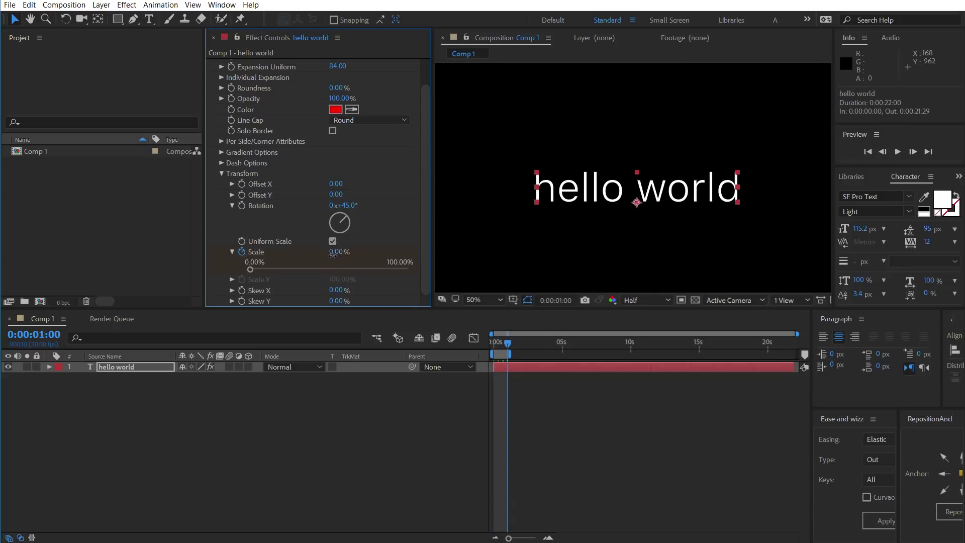
click(336, 251)
text(100)
key(Return)
key(u)
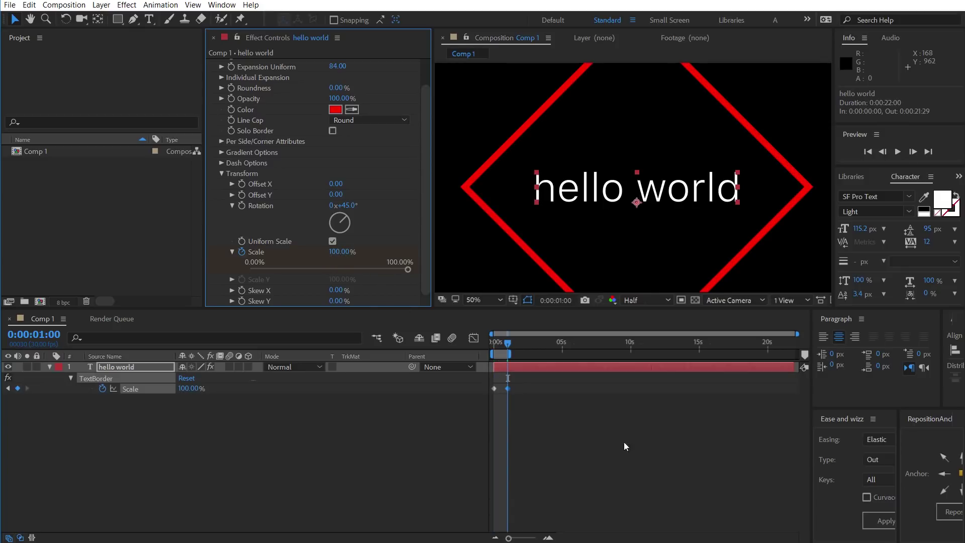
Step: Apply an Elastic ease to the scale keyframes, preview, and enable layer and comp motion blur
click(882, 518)
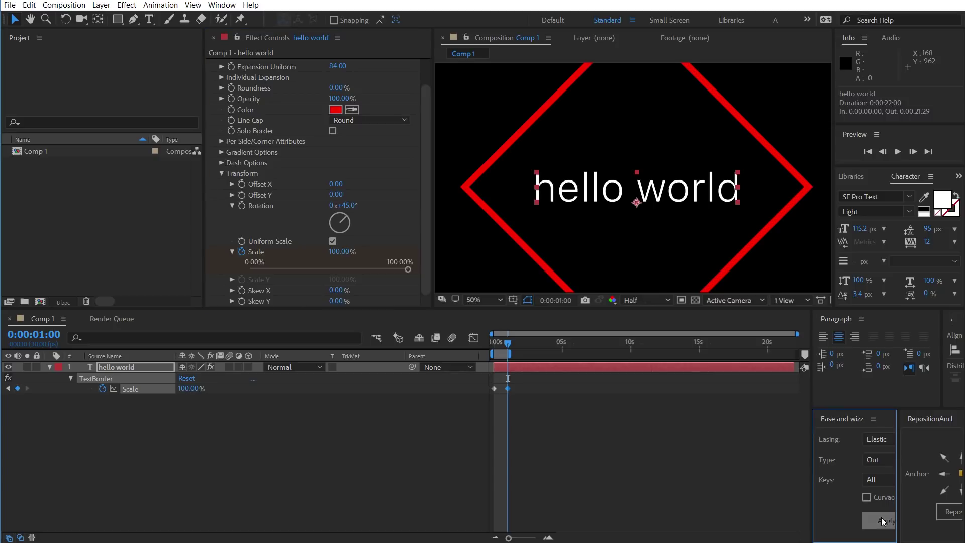
click(592, 458)
key(space)
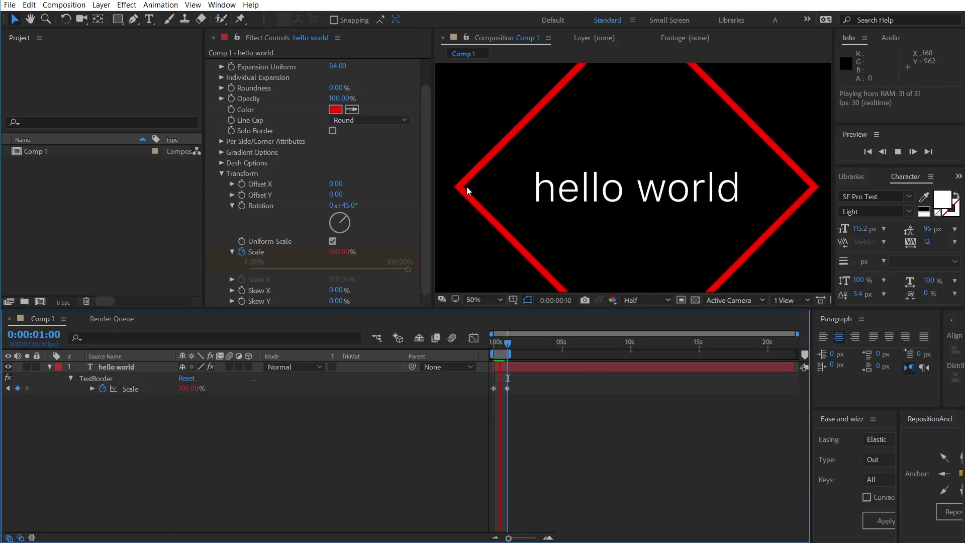
click(499, 343)
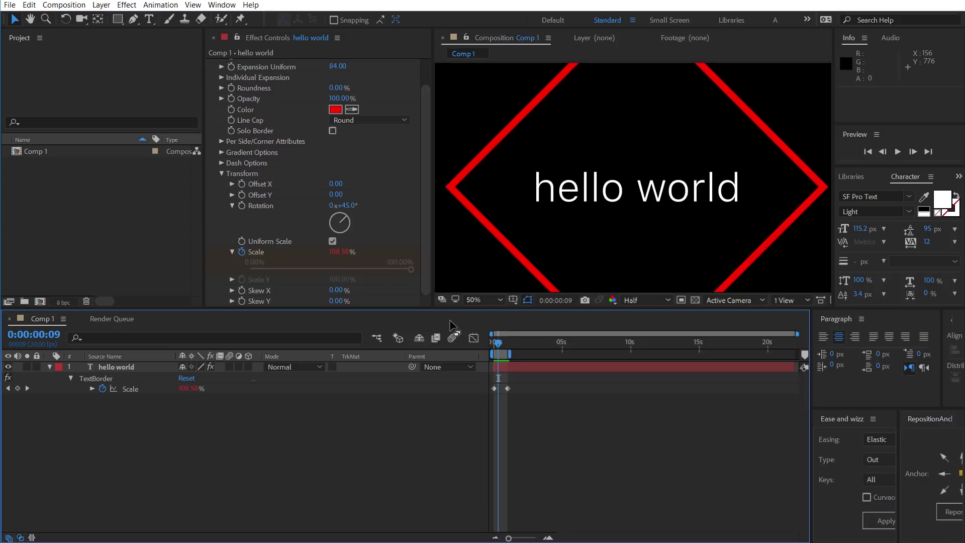
key(comma)
key(period)
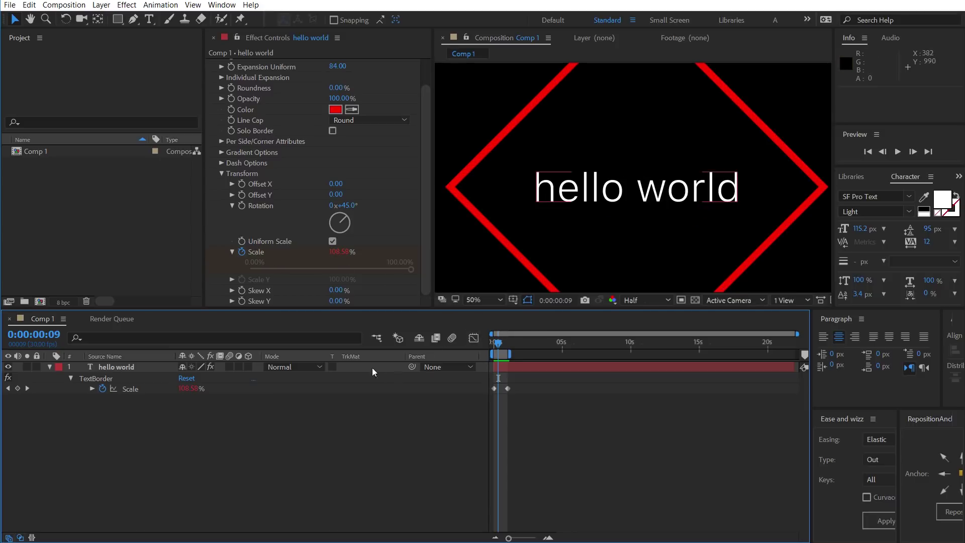
click(230, 367)
click(452, 340)
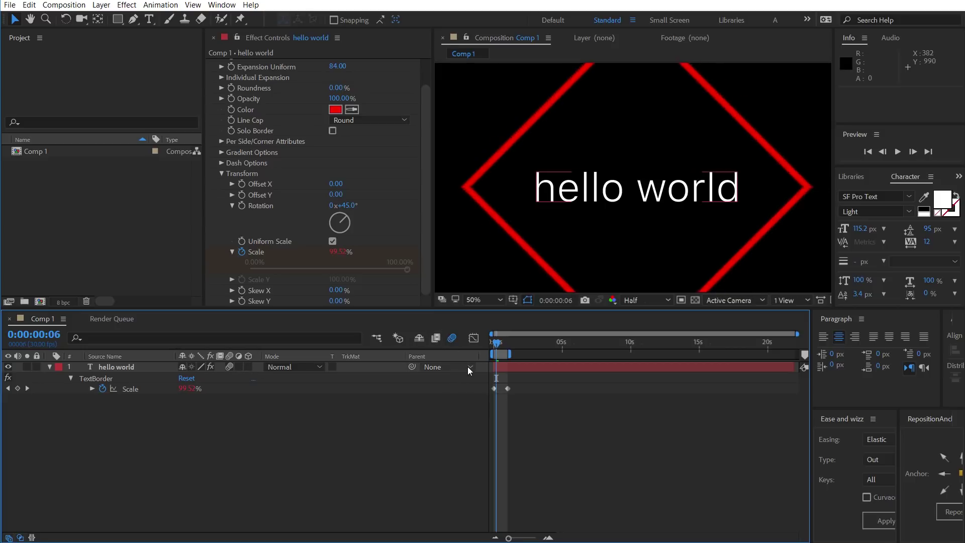
Step: Try a 57% vertical squash of the border, then skew it with Skew X at -72%
key(ctrl+z)
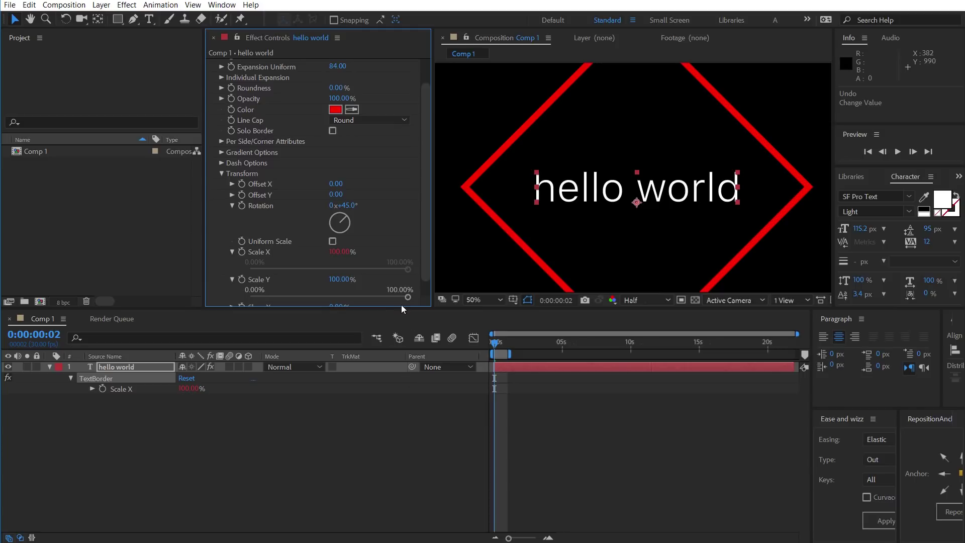
drag(408, 298, 343, 305)
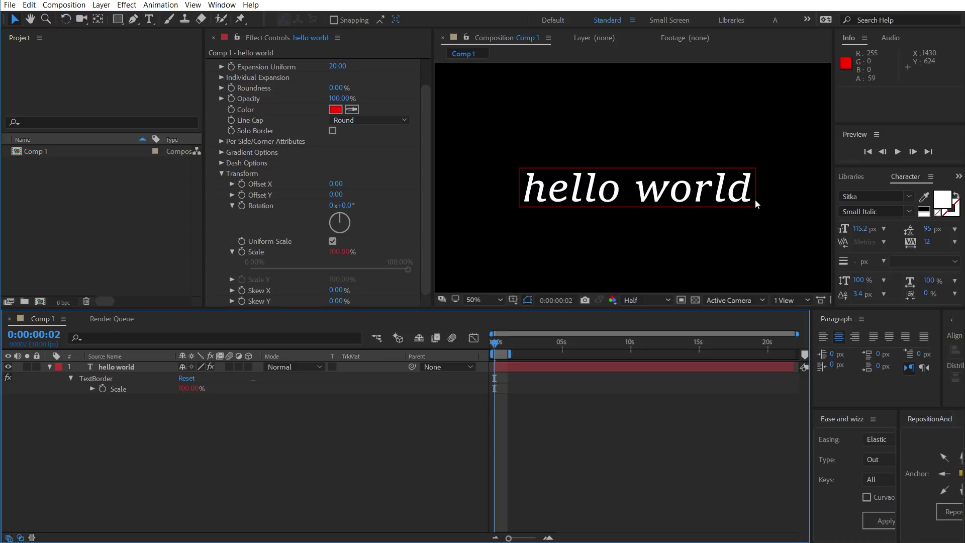
click(520, 205)
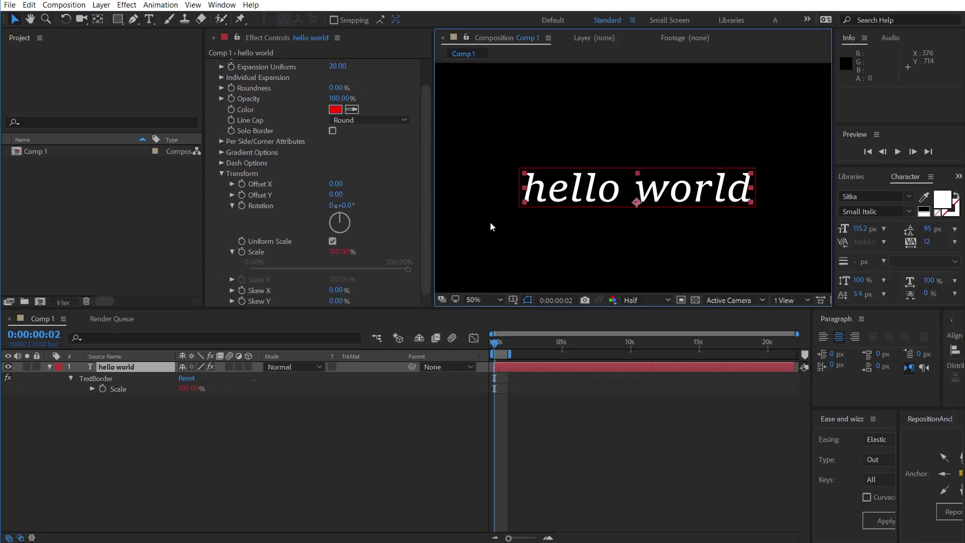
click(512, 176)
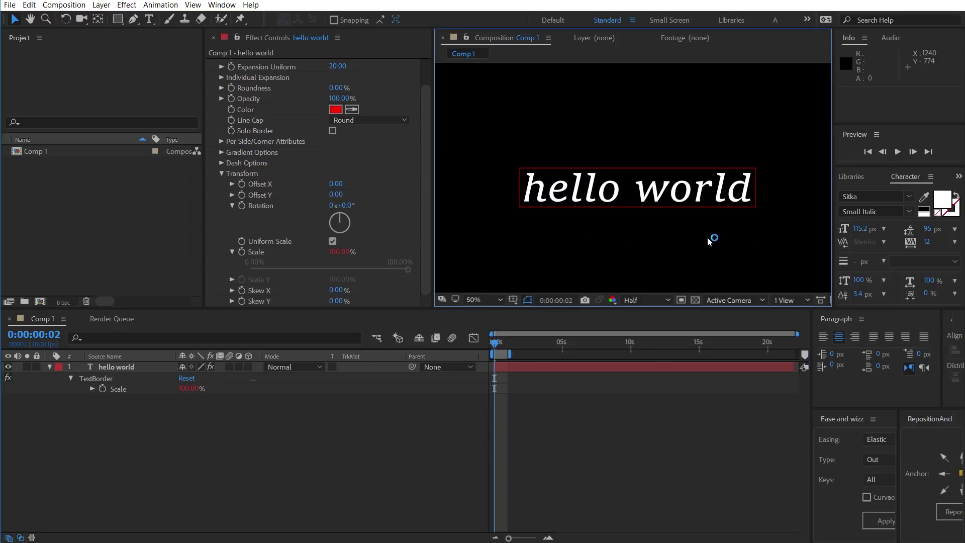
click(610, 192)
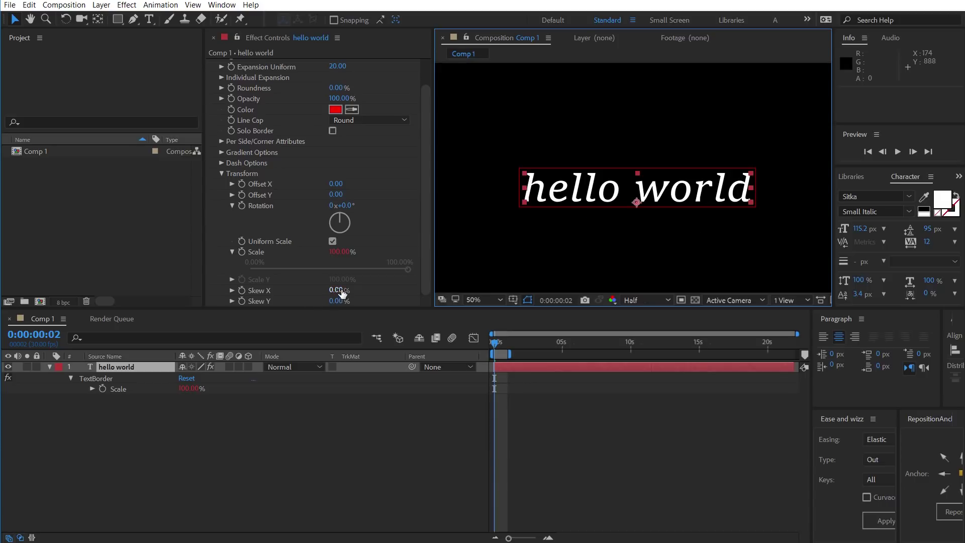
drag(343, 293, 269, 291)
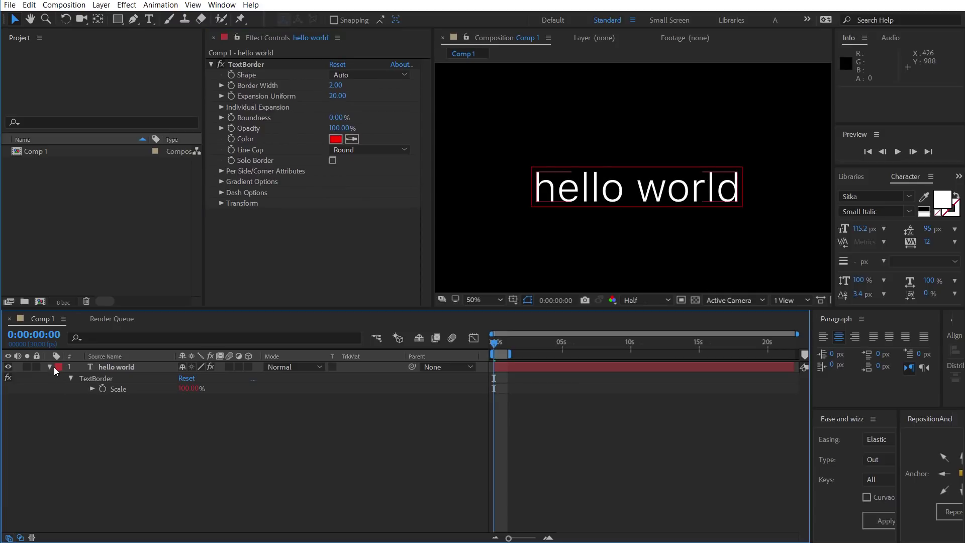
Step: Add a Scale text animator to hello world and set its Scale to 0%
click(52, 366)
click(52, 366)
click(254, 380)
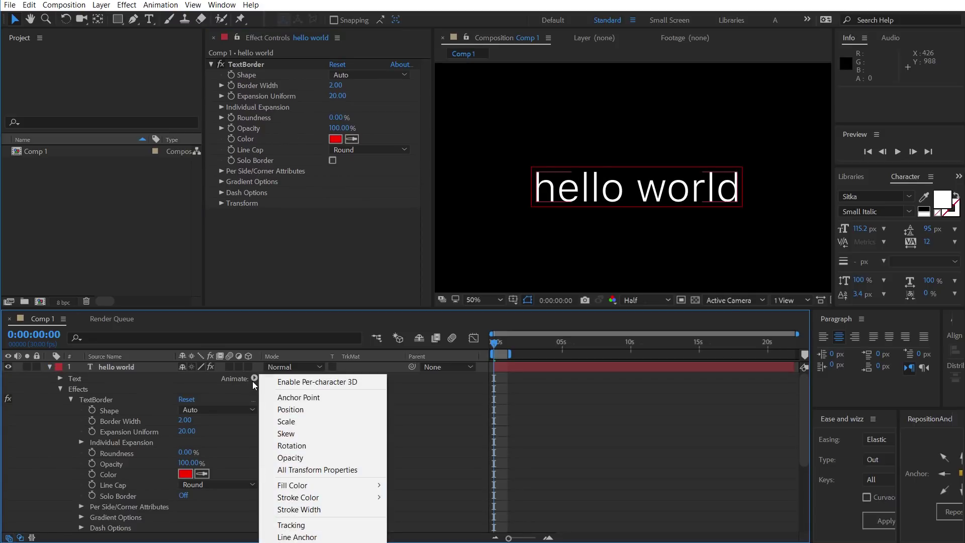
click(304, 425)
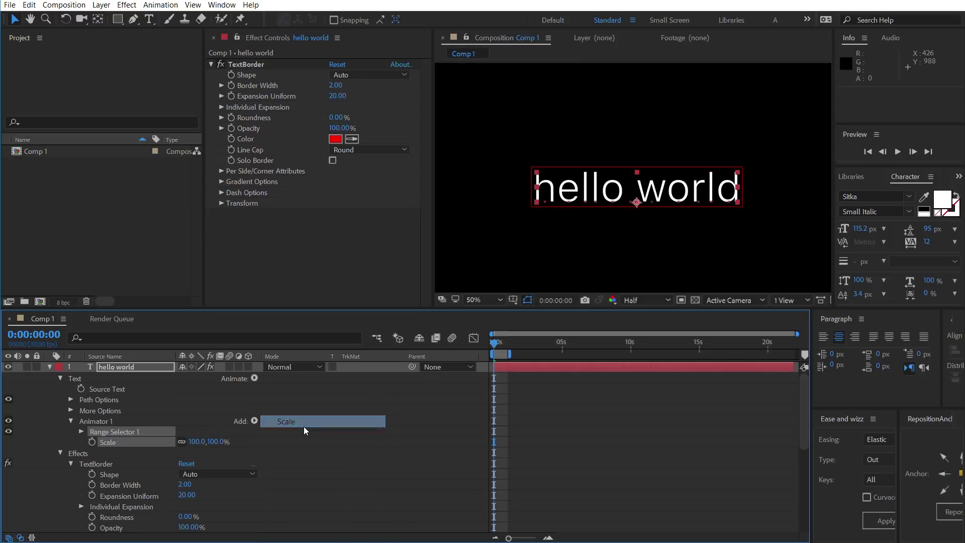
click(217, 442)
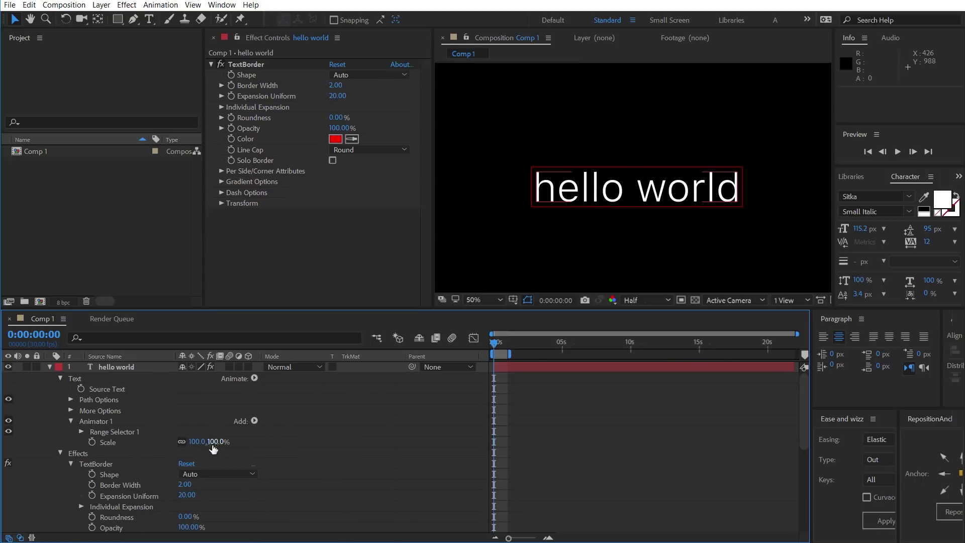
text(0)
key(Return)
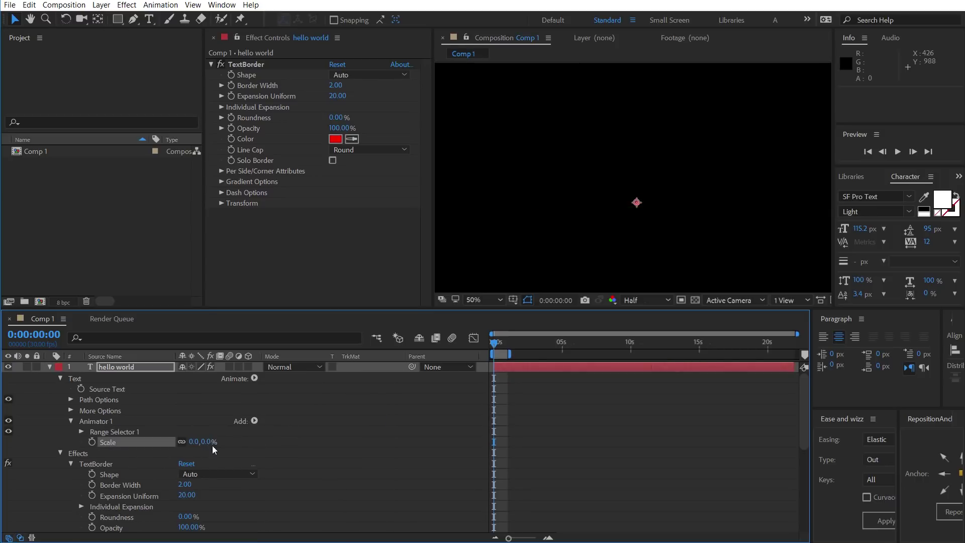
Step: In the Range Selector's advanced options, set Shape to Ramp Up and Ease Low to 100%
click(82, 432)
click(92, 474)
scroll(100, 472, down, 2)
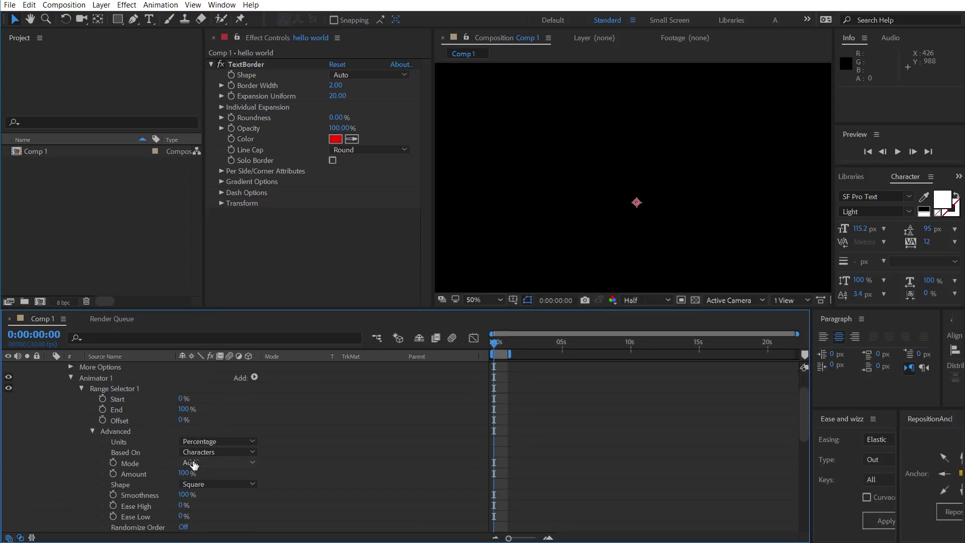
click(211, 484)
click(199, 508)
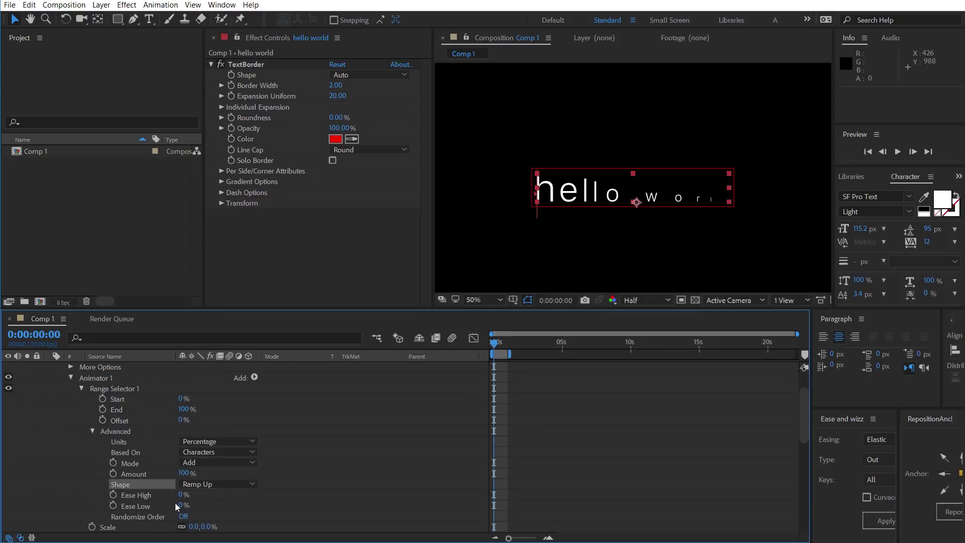
drag(179, 505, 253, 473)
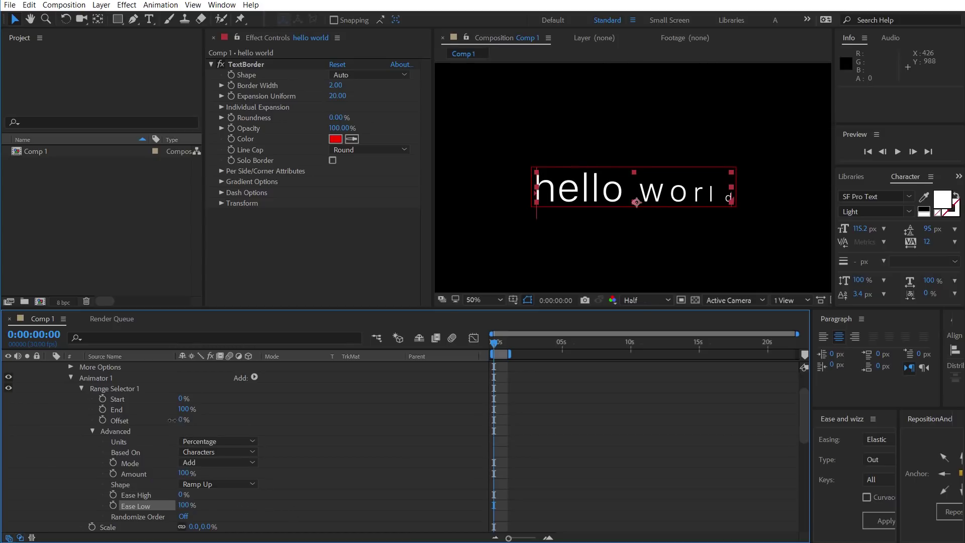
Step: Keyframe the range Offset from -100% at 0s to 100% at 1s, then preview
drag(172, 420, 120, 420)
click(103, 419)
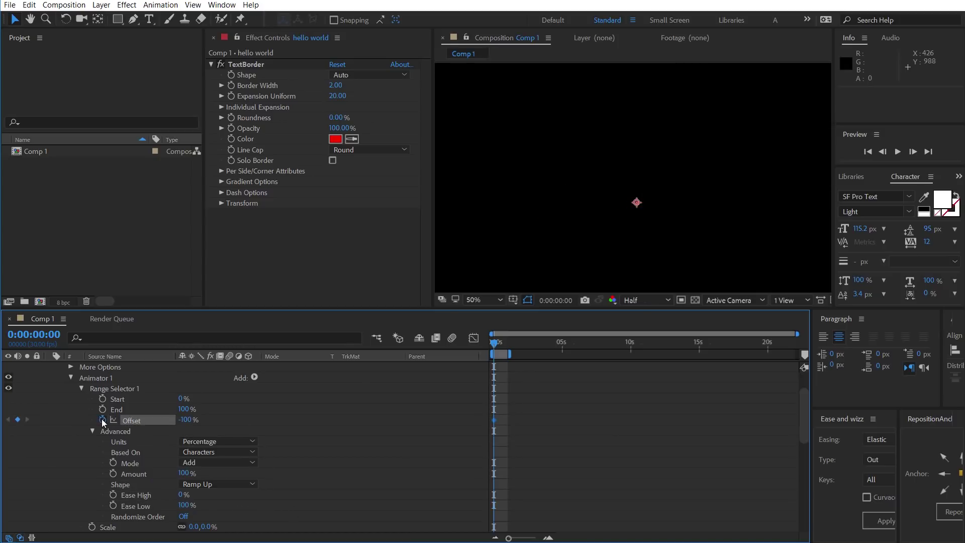
key(shift+Page_Down)
key(shift+Page_Down)
key(shift+Page_Down)
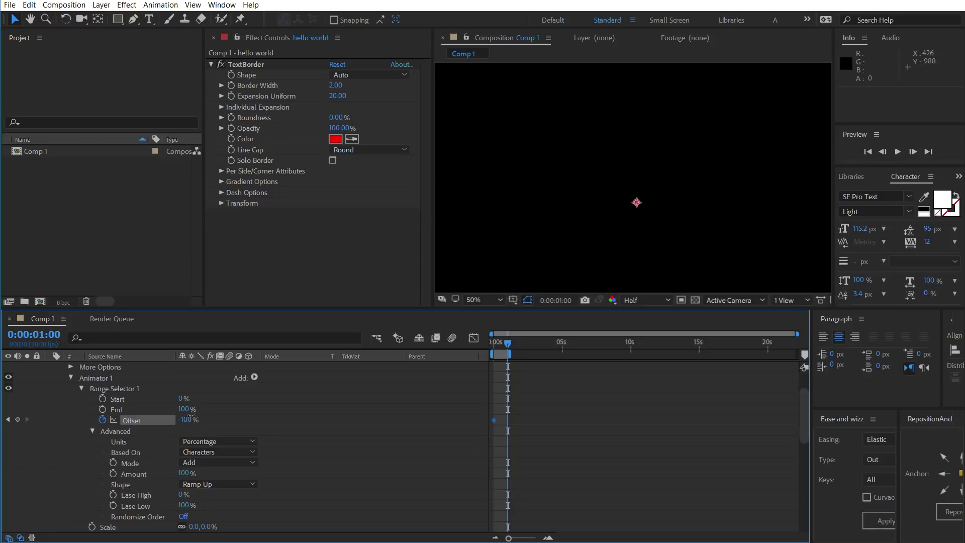
drag(191, 419, 327, 424)
click(595, 416)
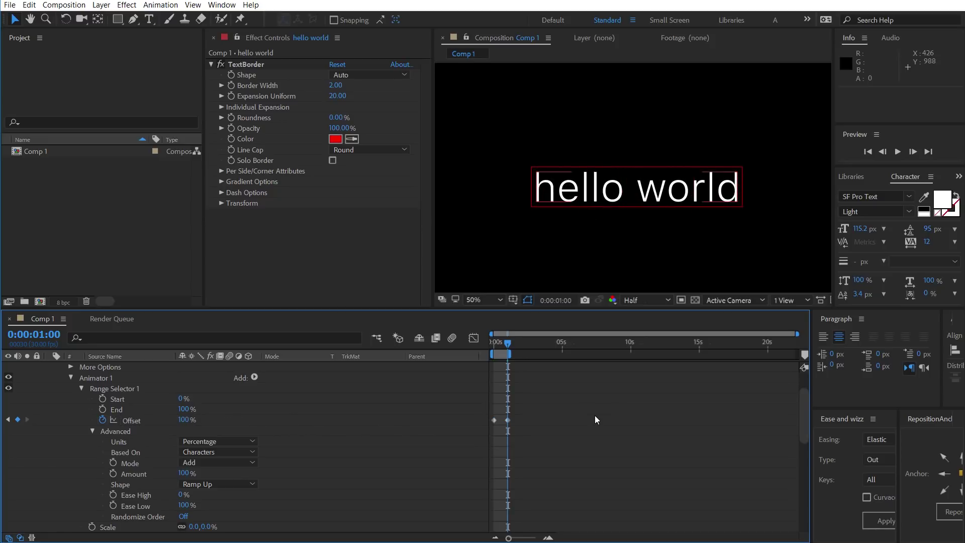
key(space)
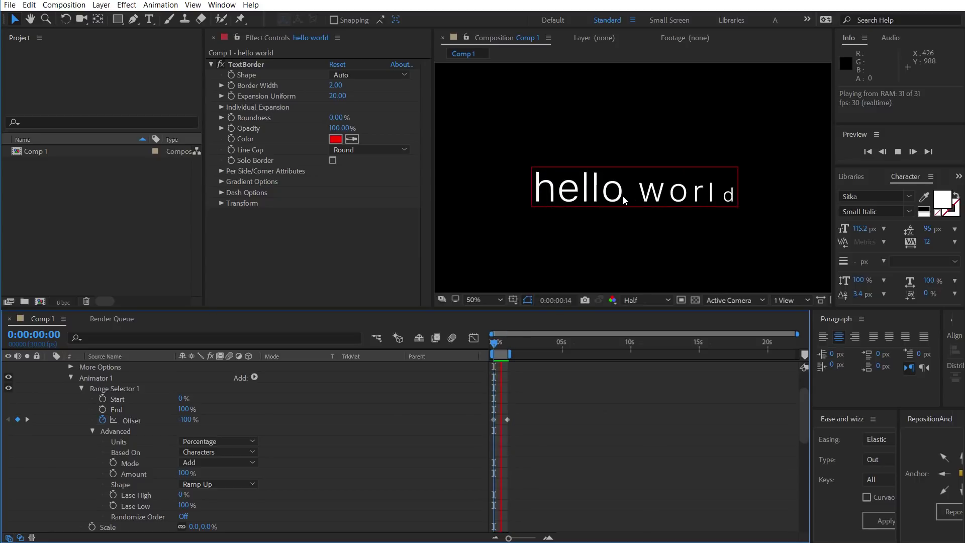
Step: Switch the range Shape to Square with Smoothness and Ease Low at 0%
key(space)
click(216, 485)
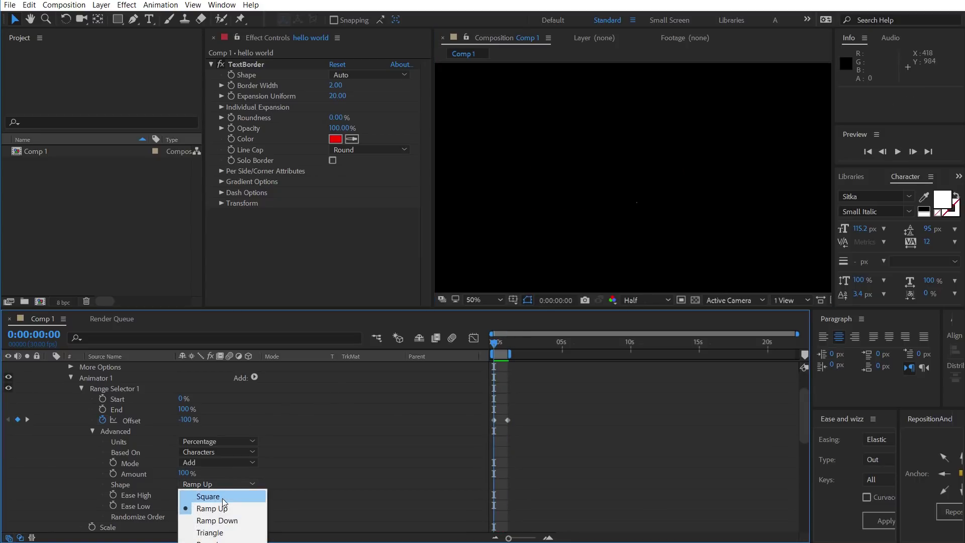
click(223, 498)
click(183, 494)
text(00)
key(Return)
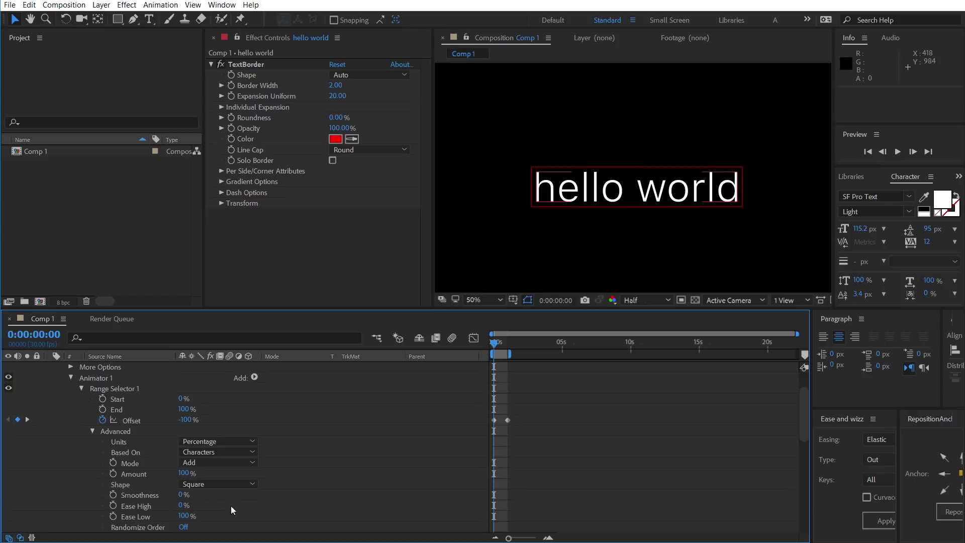
click(183, 516)
text(0)
key(Return)
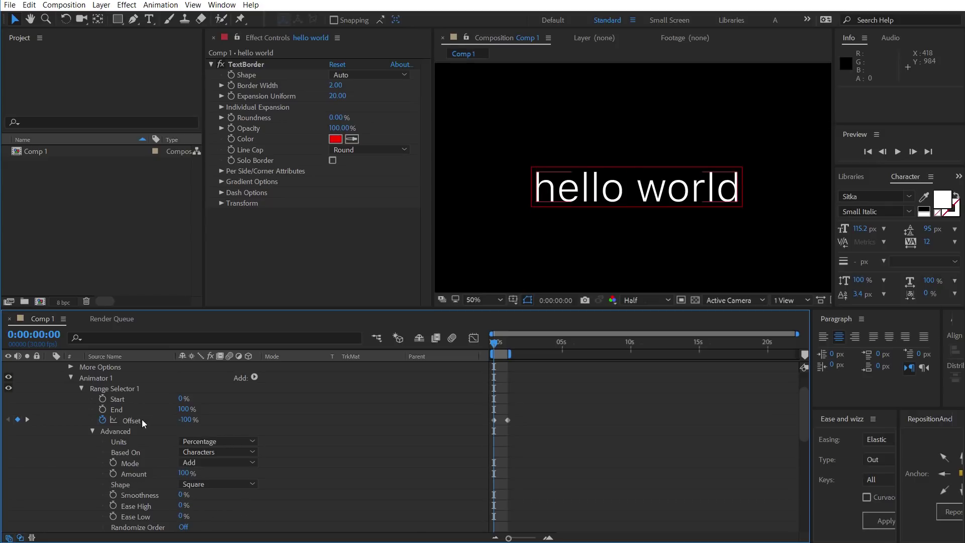
Step: Replace the Offset animation with Start keyframed 0% to 100% over one second, based on Words
click(103, 420)
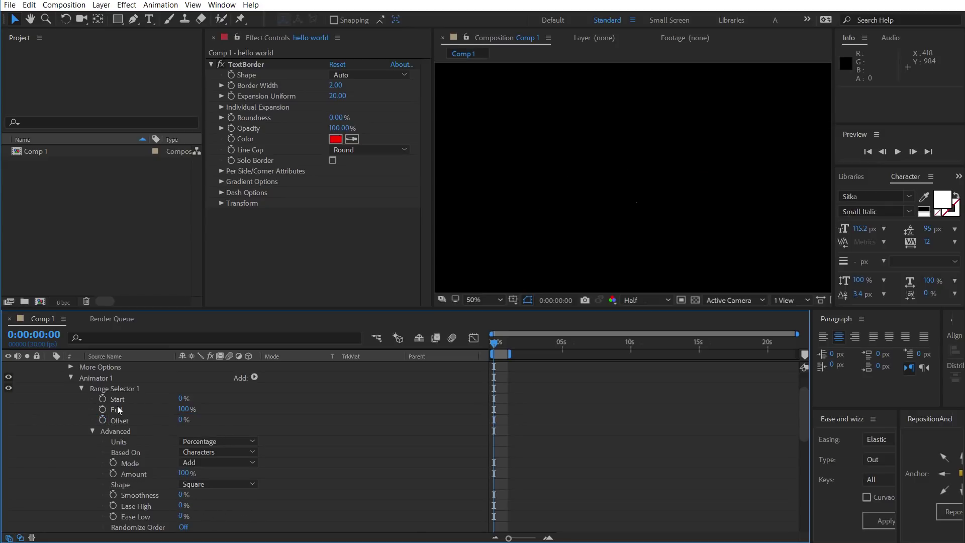
click(103, 399)
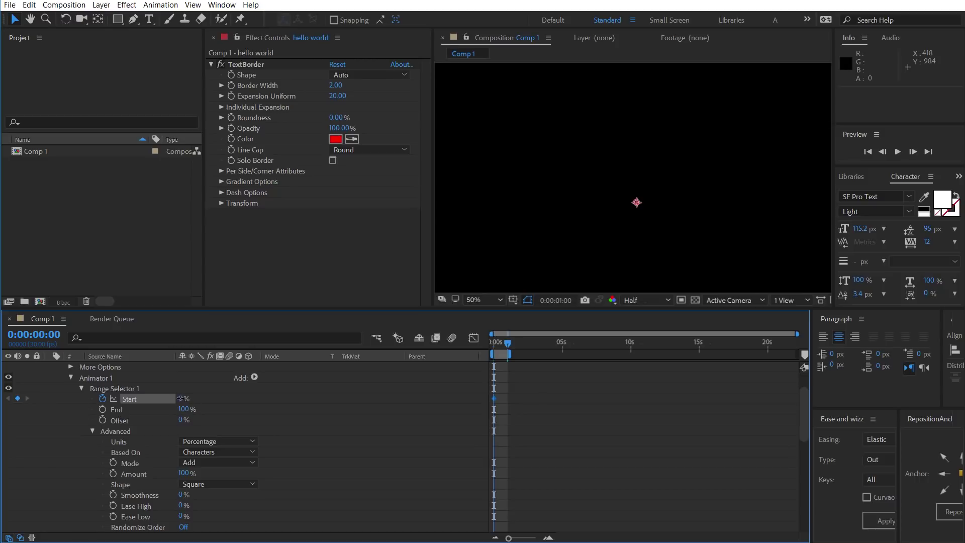
drag(181, 398, 309, 402)
key(space)
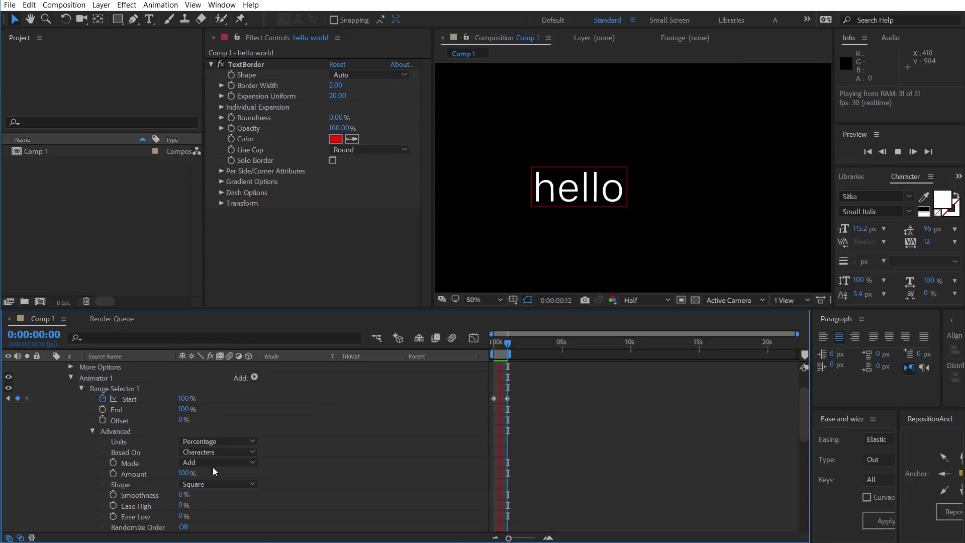
click(216, 452)
click(207, 486)
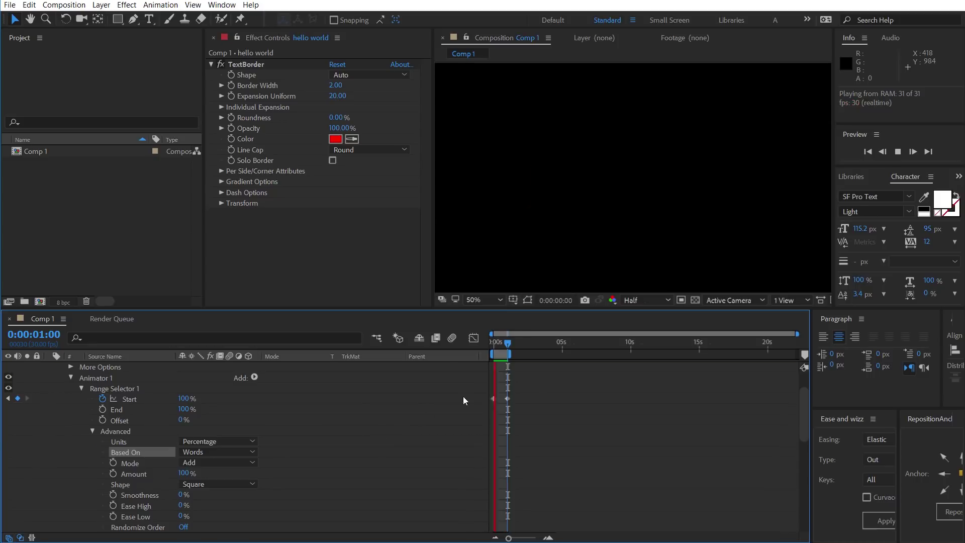
Step: Make hello world a 3D layer, show its Position, and move it in the composition
key(space)
scroll(334, 414, up, 2)
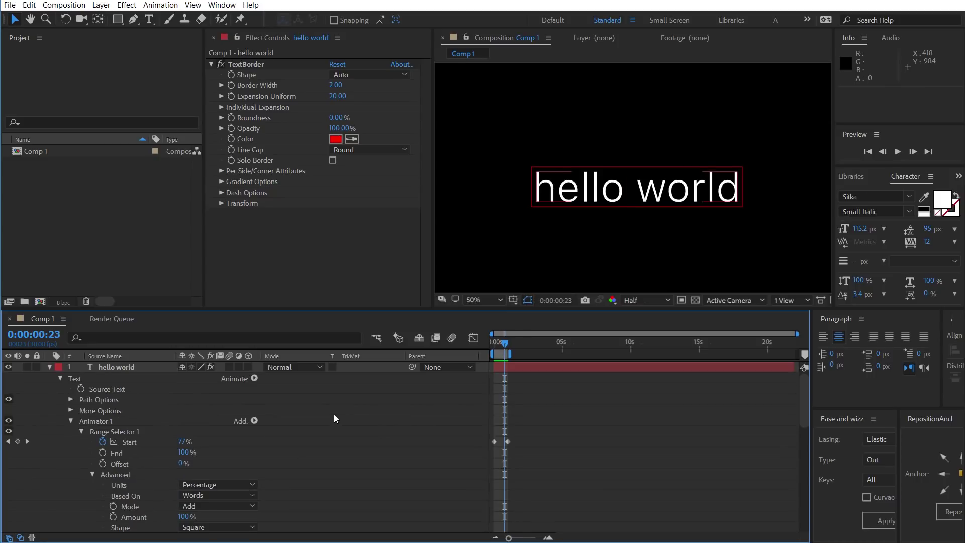
click(248, 367)
click(123, 372)
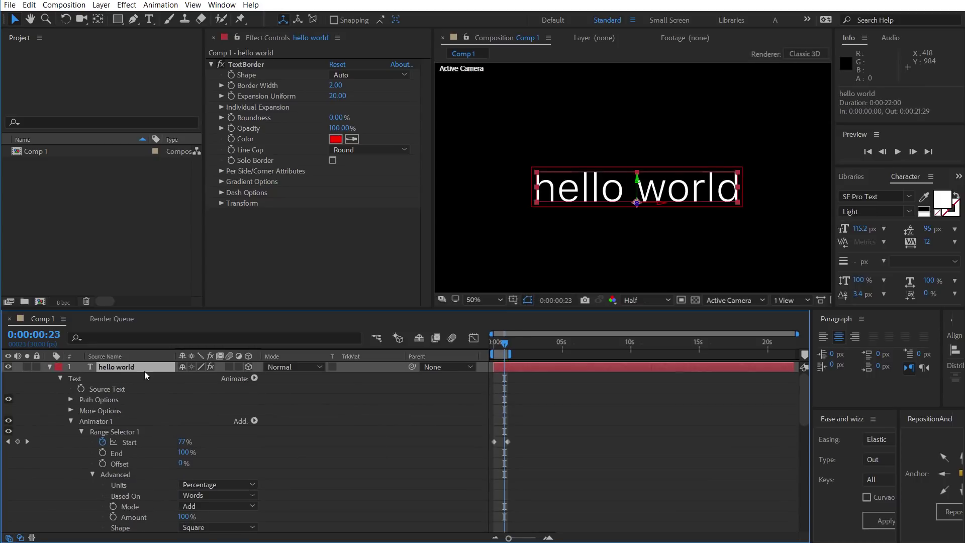
key(p)
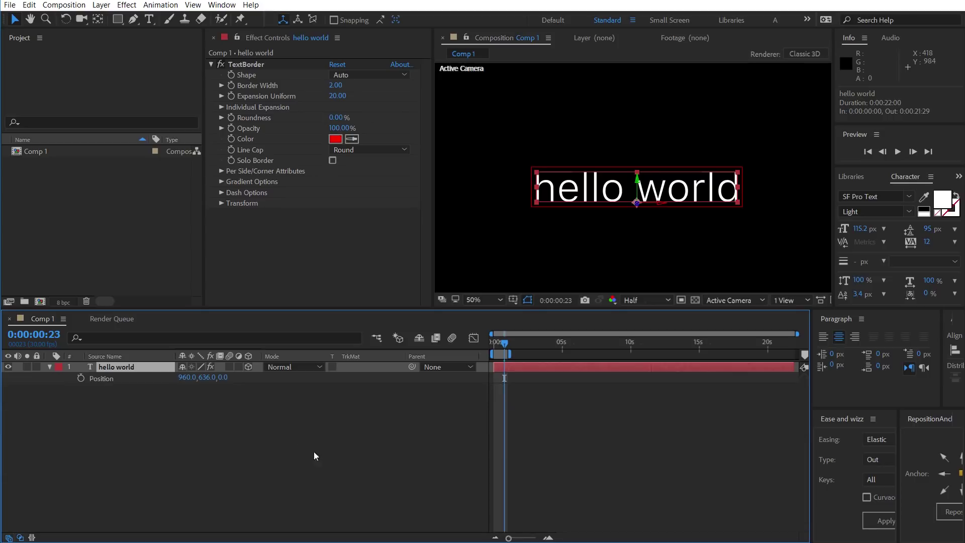
drag(589, 208, 577, 224)
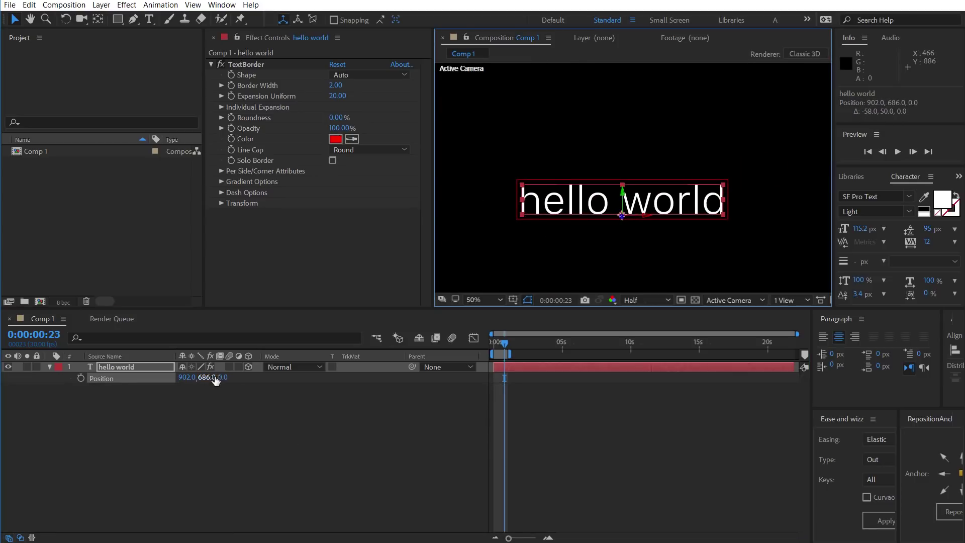
Step: Try Position Z at 1090, then return Z to 0
drag(224, 378, 403, 378)
click(672, 416)
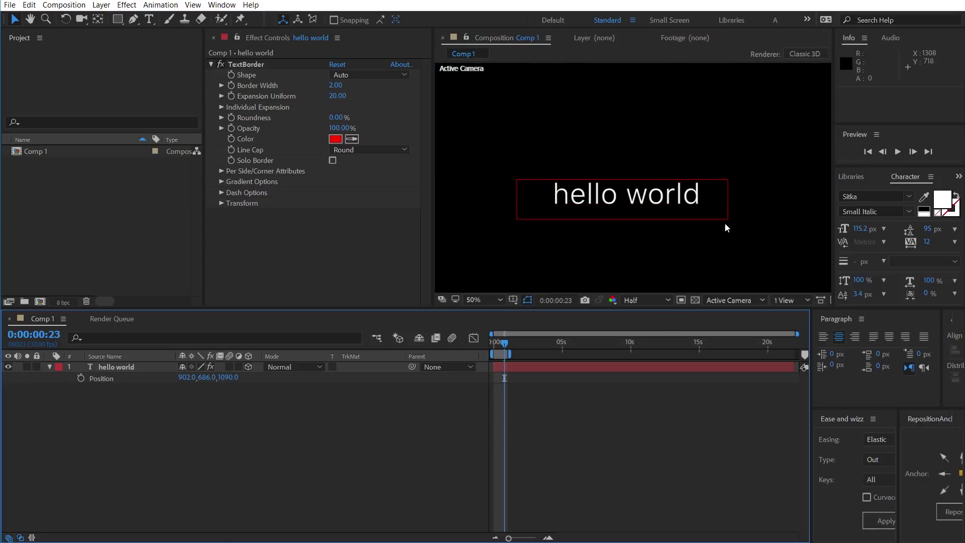
click(684, 202)
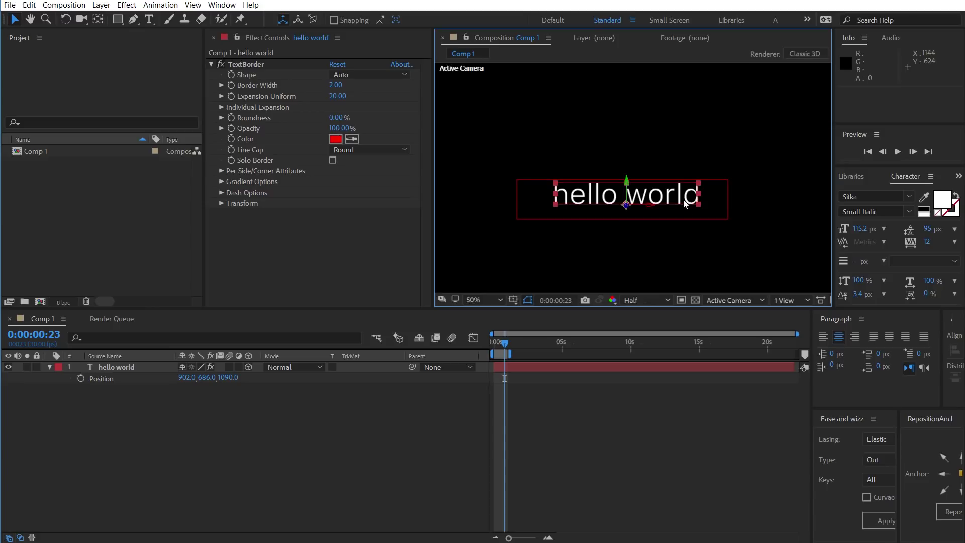
click(230, 406)
key(ctrl+z)
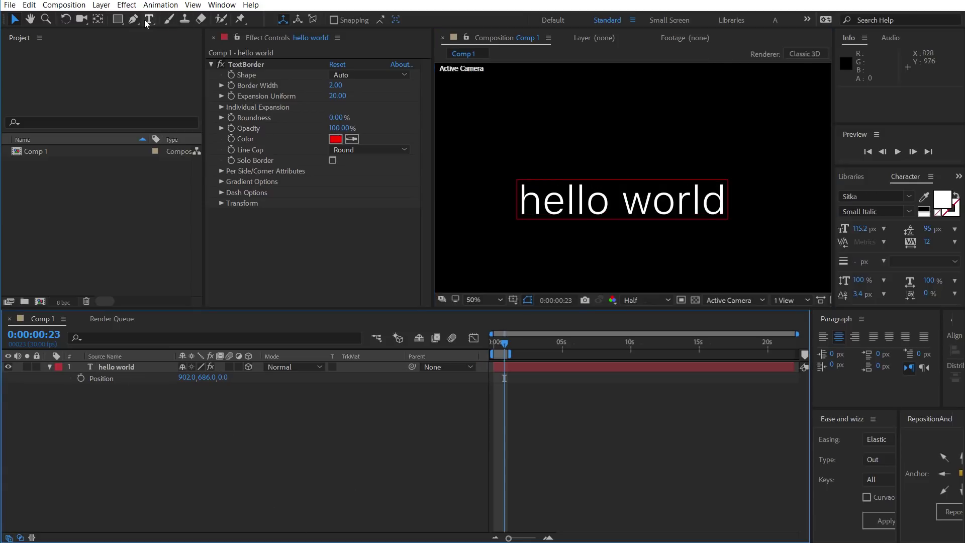
Step: View the Type tool flyout and keep the Horizontal Type Tool selected
drag(147, 21, 179, 32)
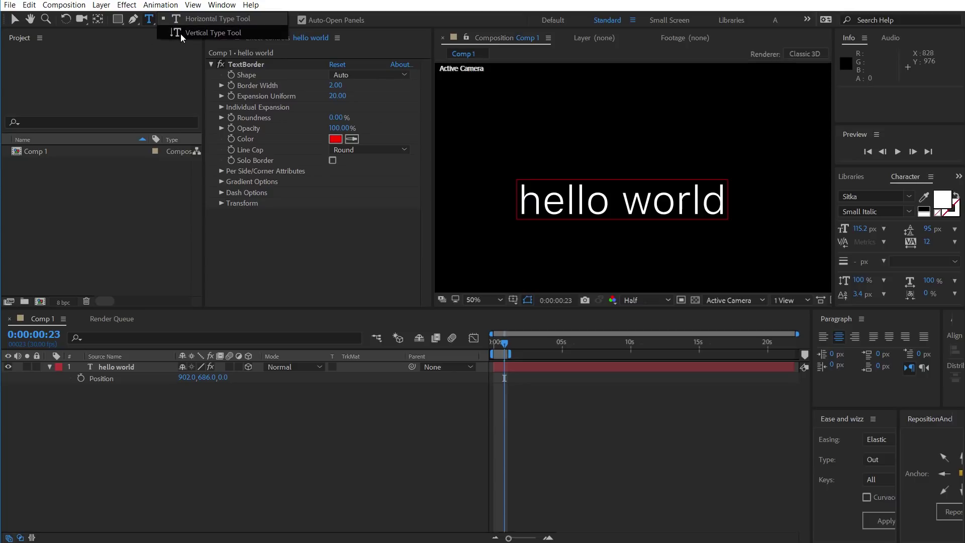
click(230, 404)
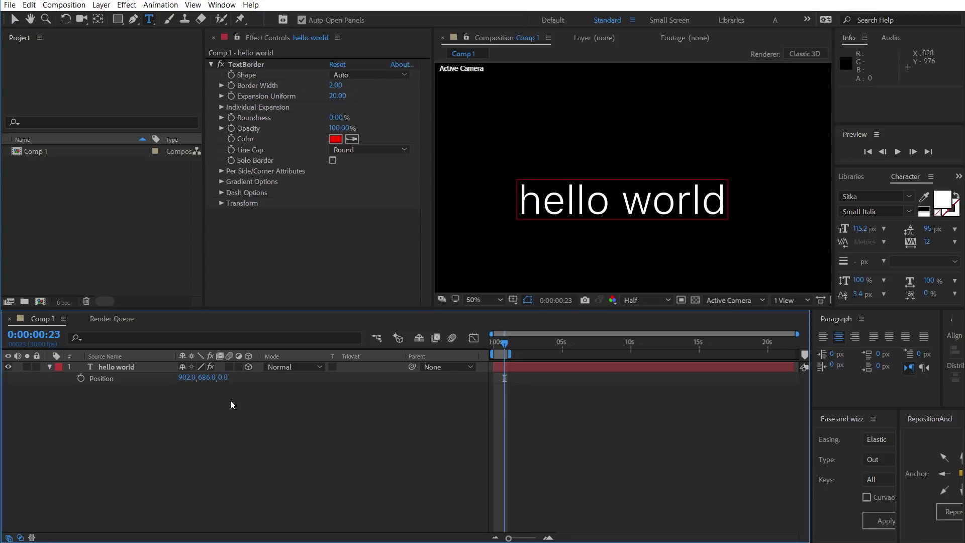